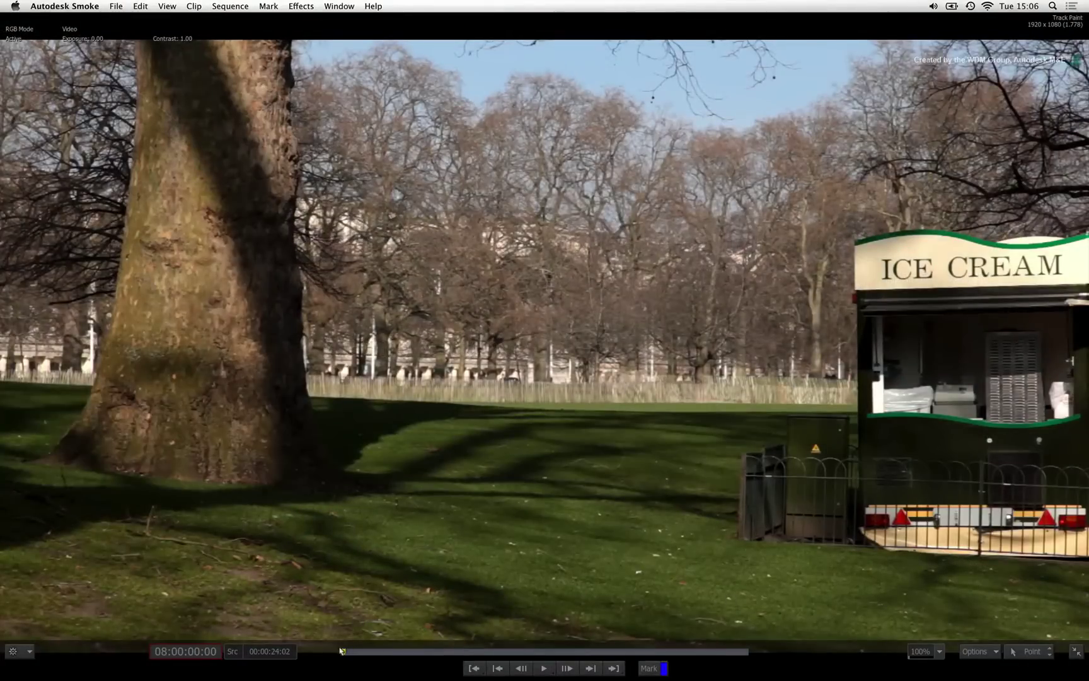
- Scrub the park clip forward and back in the full-screen player
left_click_drag(342, 650, 593, 656)
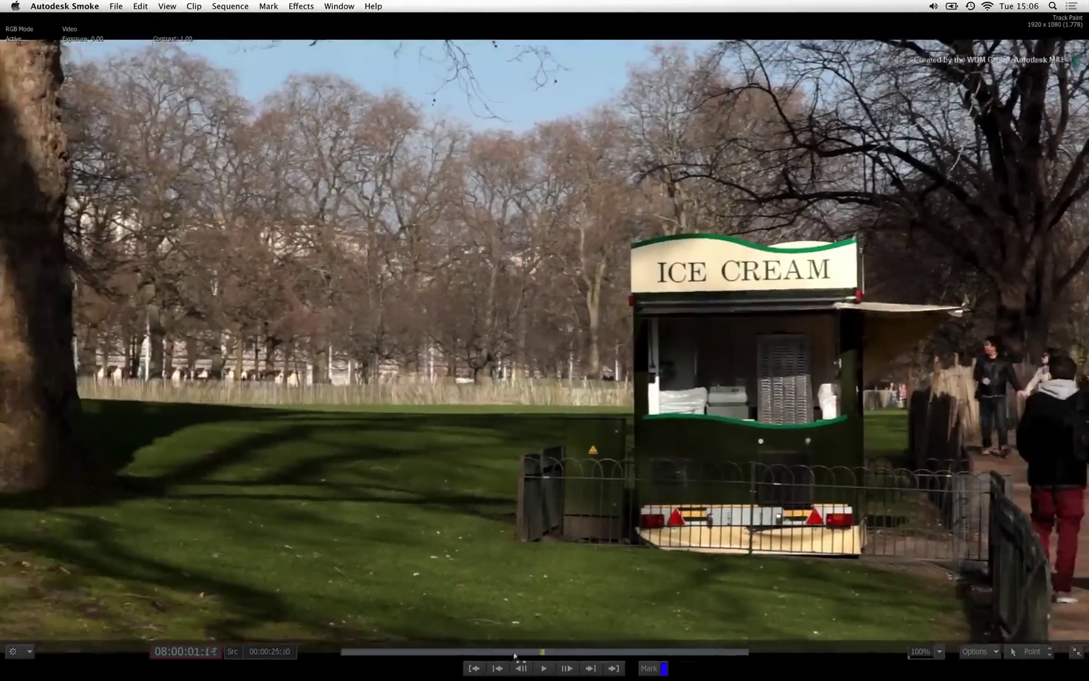
mouse_move(593, 655)
left_mouse_down()
mouse_move(372, 656)
mouse_move(690, 673)
mouse_move(317, 644)
left_mouse_up()
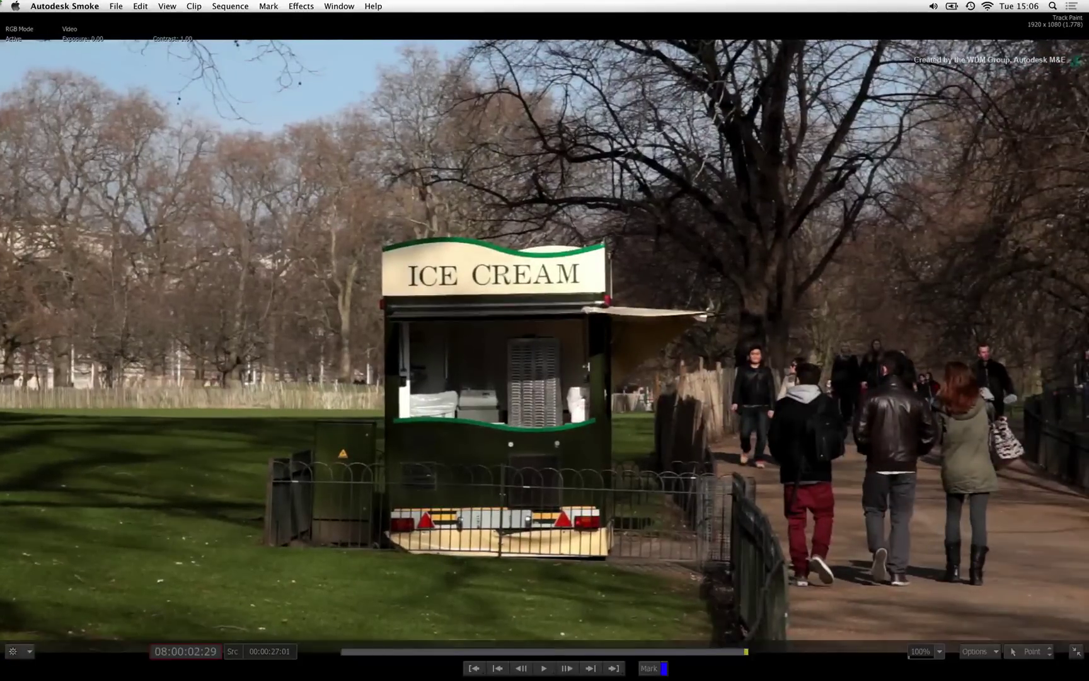
key("space")
- Leave full-screen, play the clip from its first frame, then scrub partway in
key("Escape")
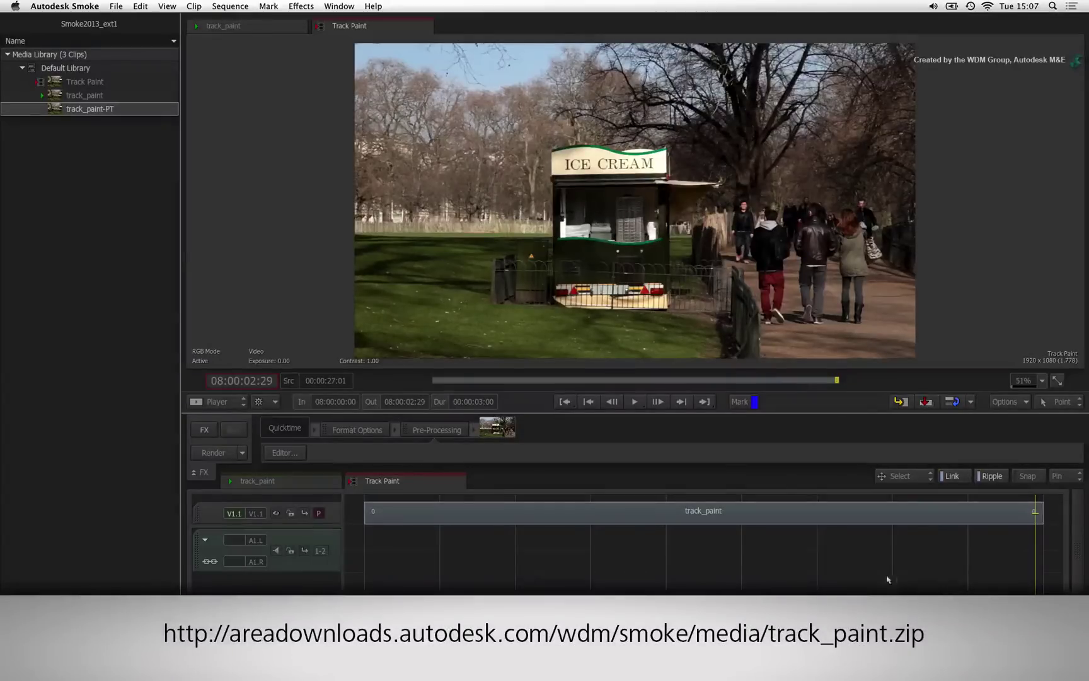
key("space")
key("Home")
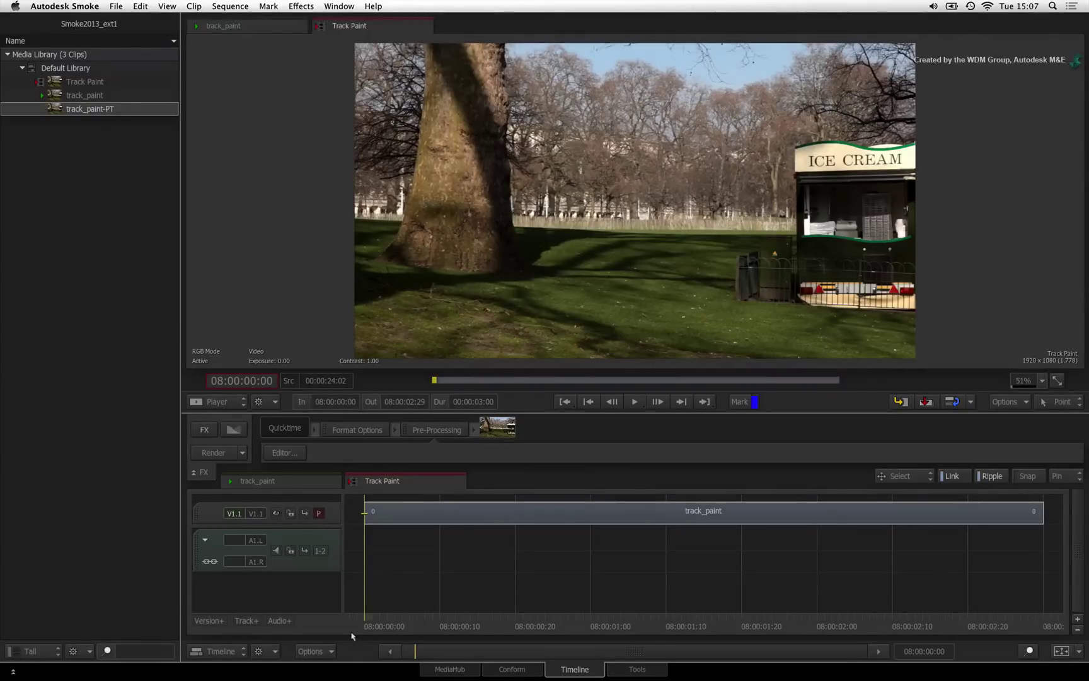
mouse_move(366, 621)
left_mouse_down()
mouse_move(734, 624)
mouse_move(284, 603)
left_mouse_up()
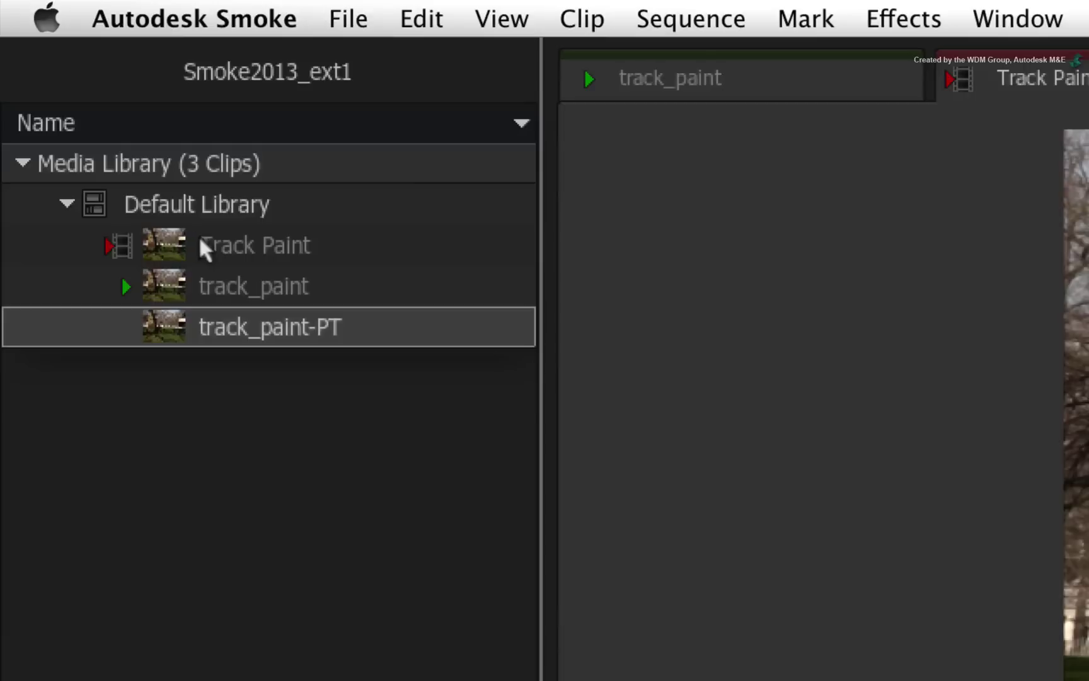
- Select the track_paint segment in the Track Paint sequence and add a ConnectFX effect
left_click(69, 79)
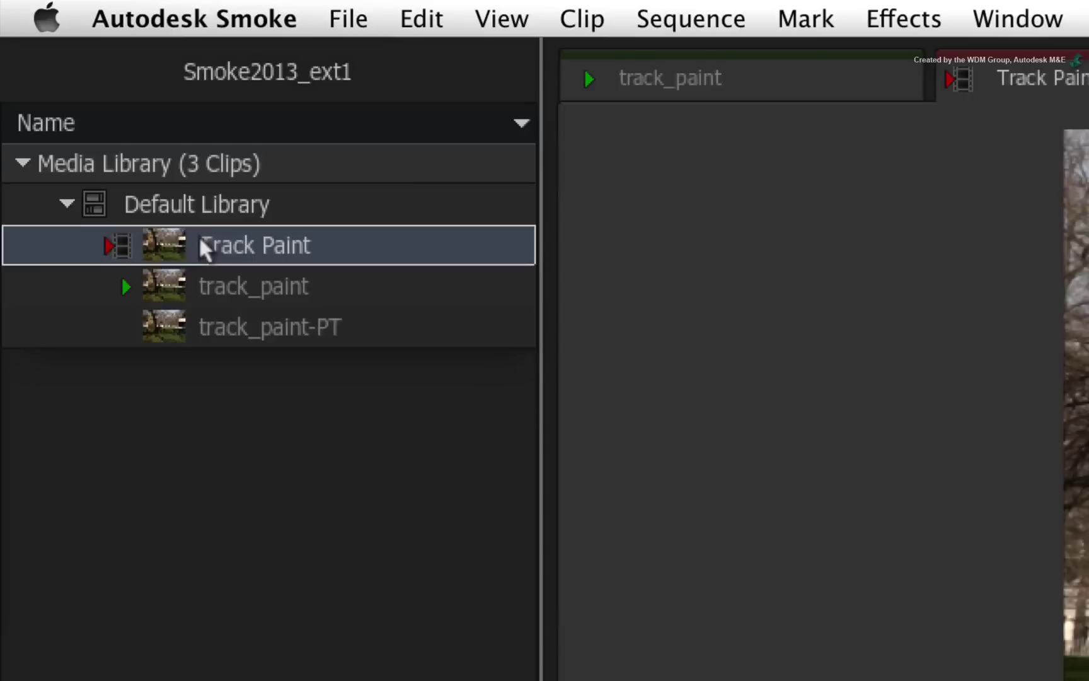
left_click(210, 235, "alt")
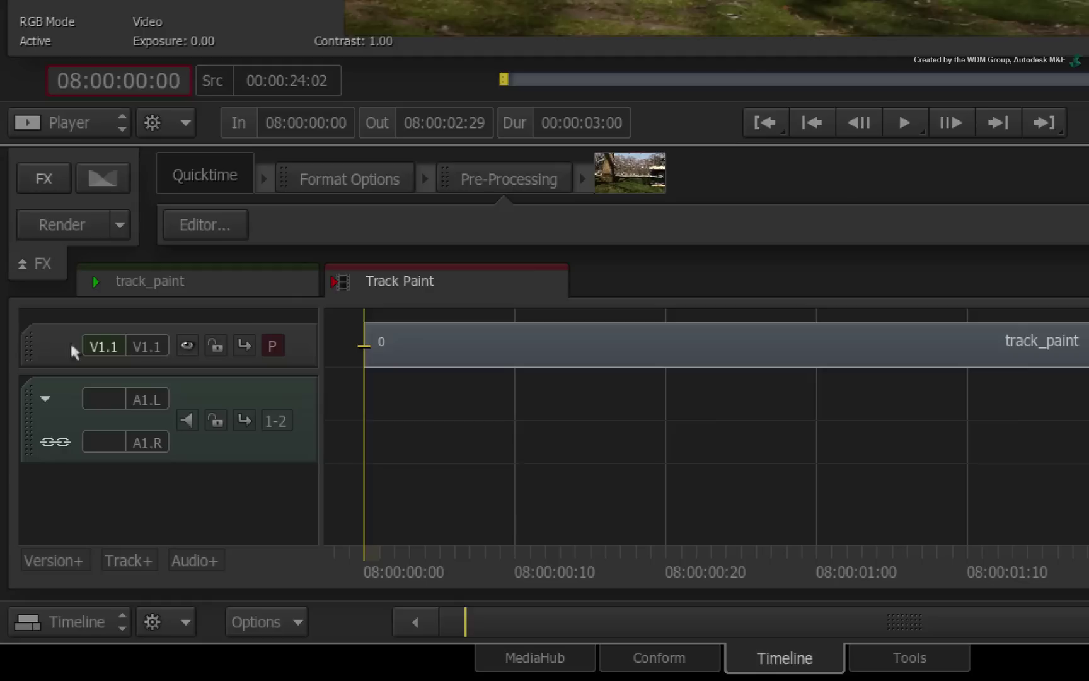
left_click(482, 361)
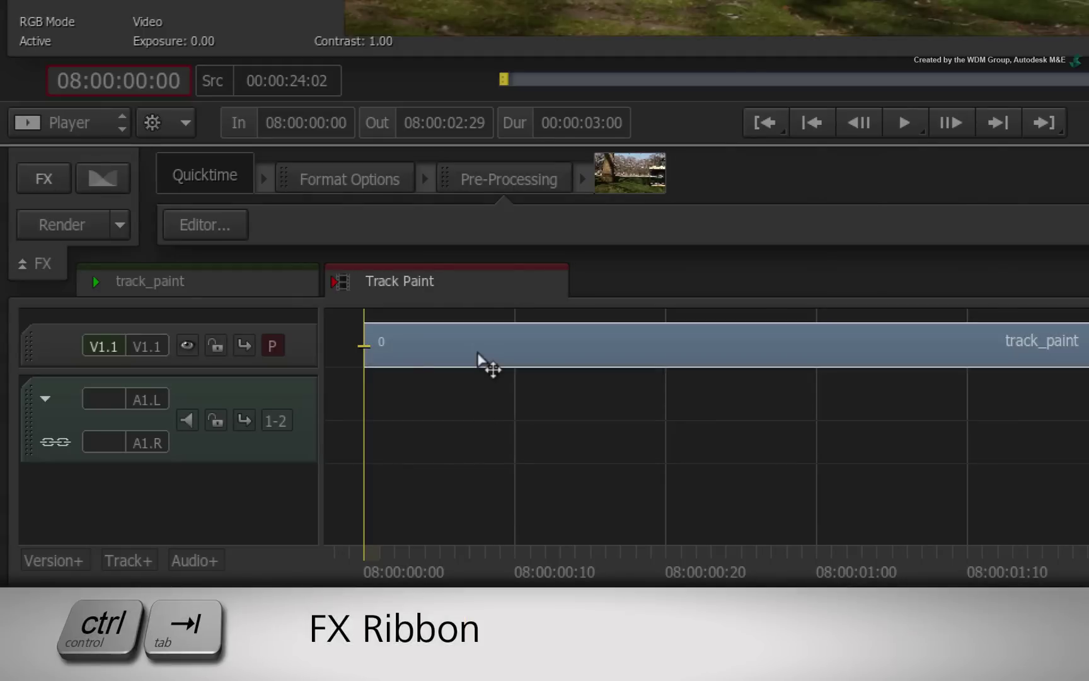
key("ctrl+Tab")
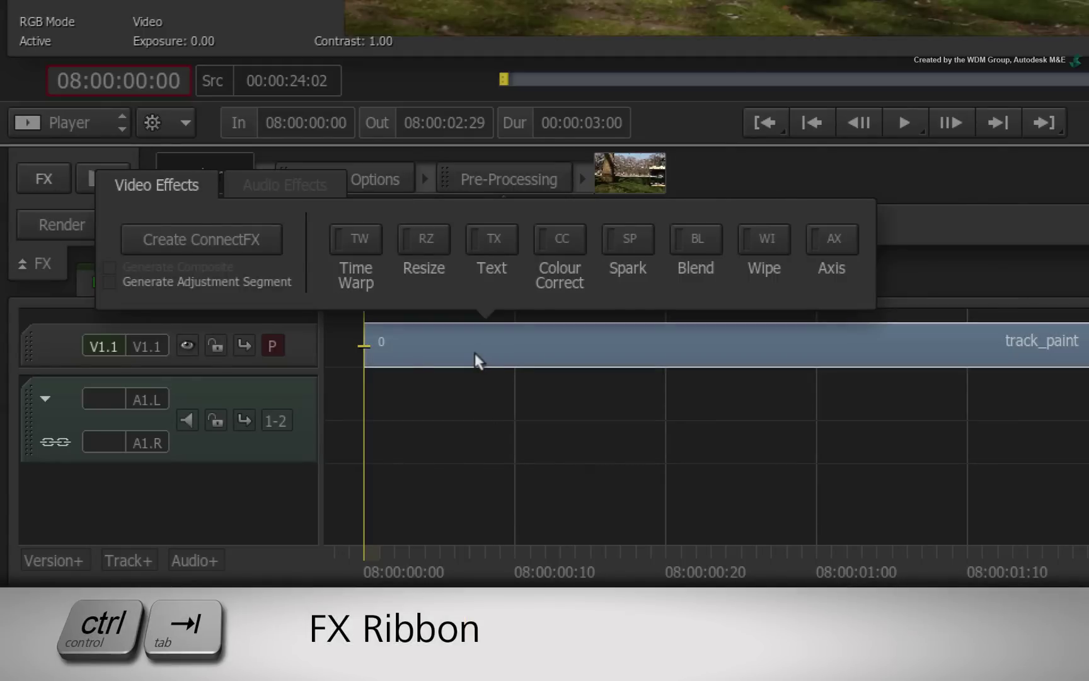
left_click(273, 243)
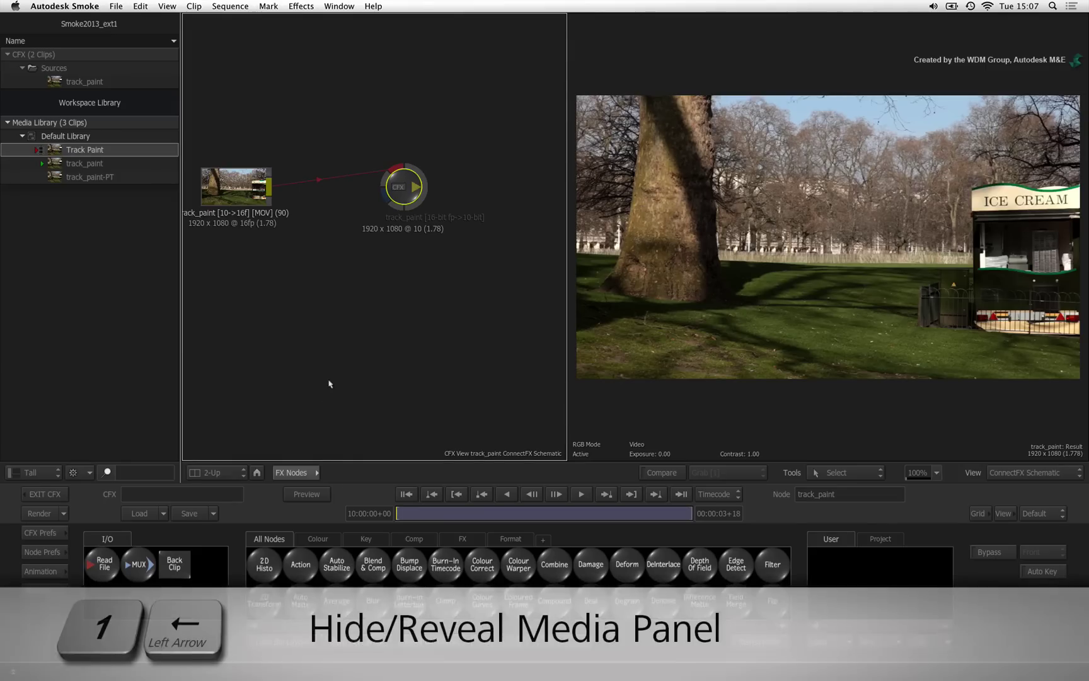
- Hide the media library and drop a Paint node (paint6) between track_paint and the output
key("1+Left")
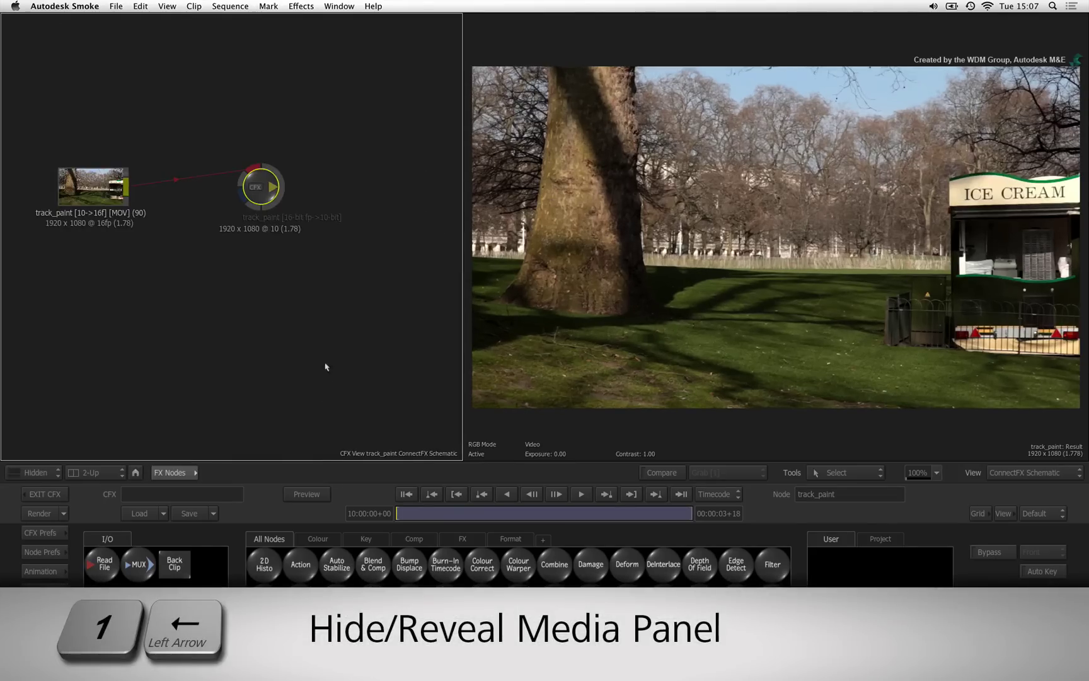
left_click_drag(262, 182, 371, 187)
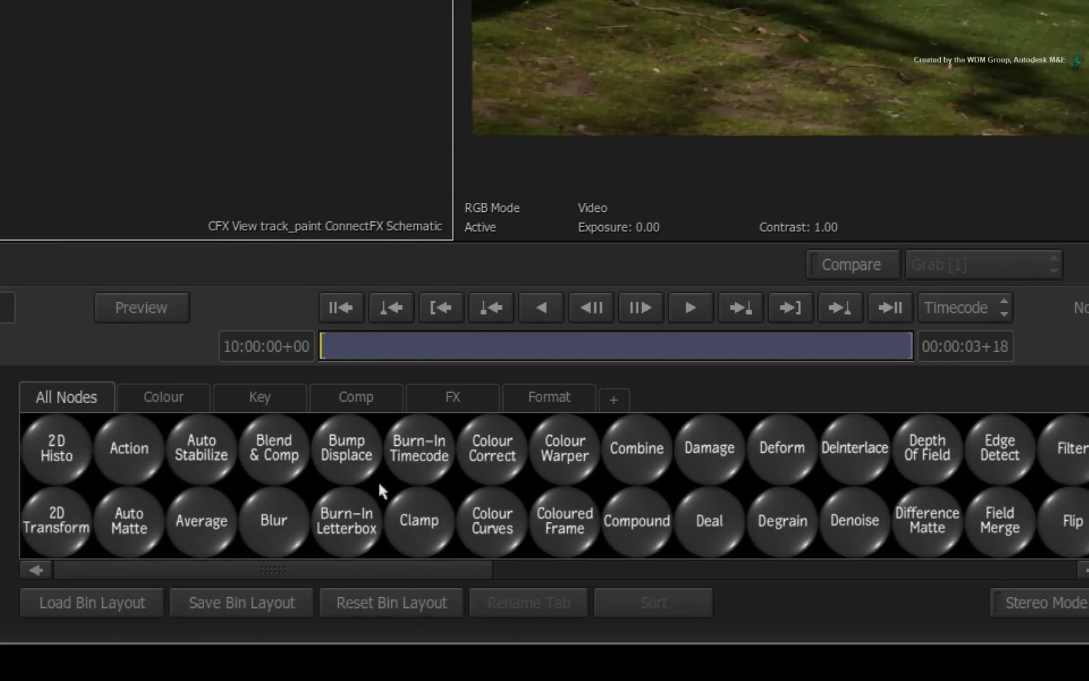
type("p")
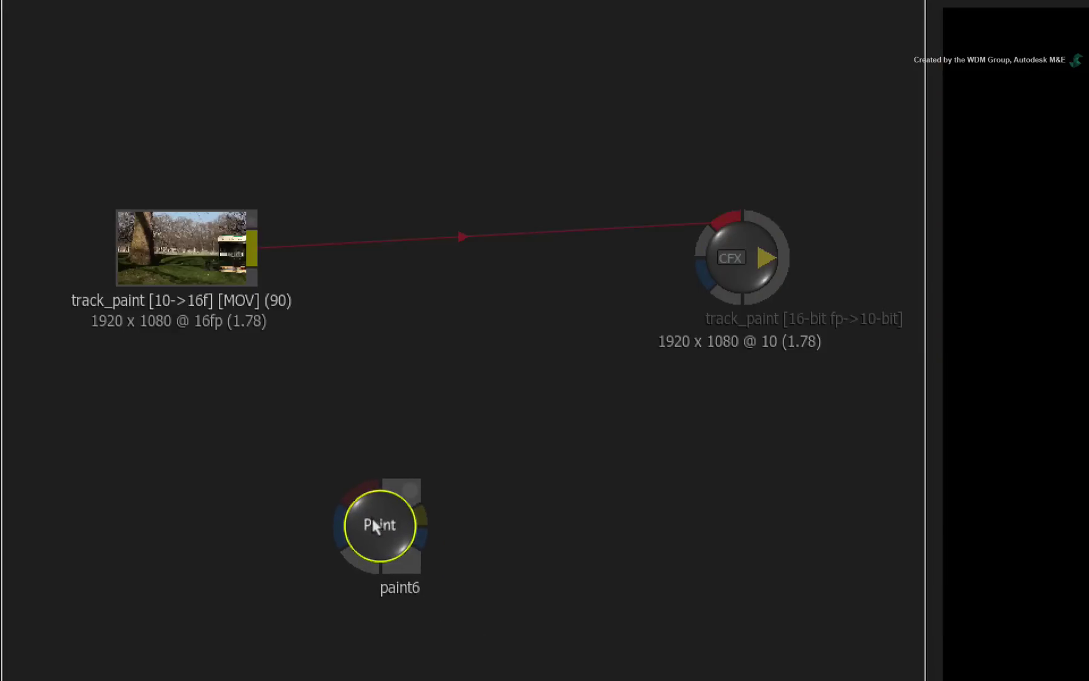
mouse_move(564, 447)
left_mouse_down()
mouse_move(416, 300)
mouse_move(414, 239)
mouse_move(357, 435)
left_mouse_up()
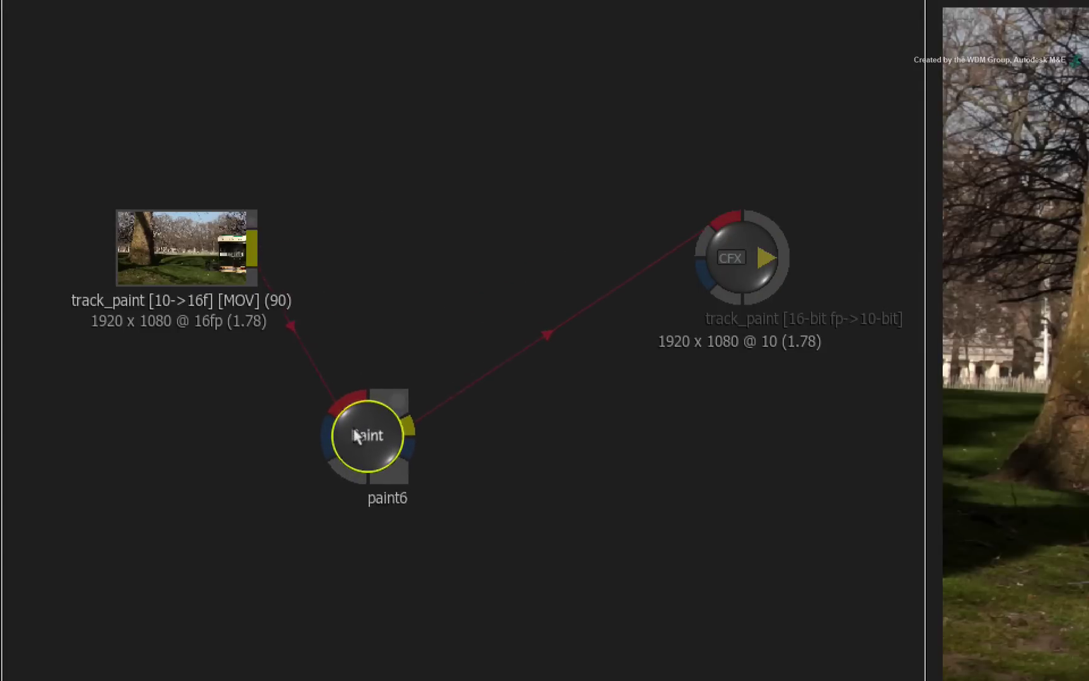
left_click_drag(173, 289, 161, 290)
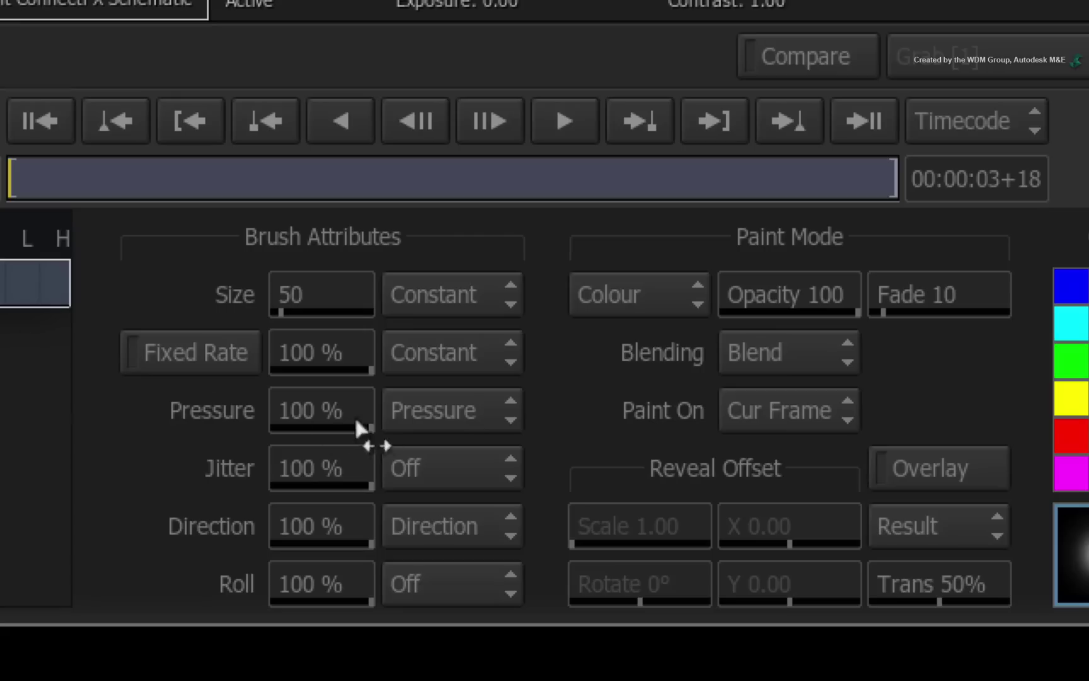
- Set paint6's brush Pressure to Constant and its Paint Mode to RecurClone
left_click(491, 411)
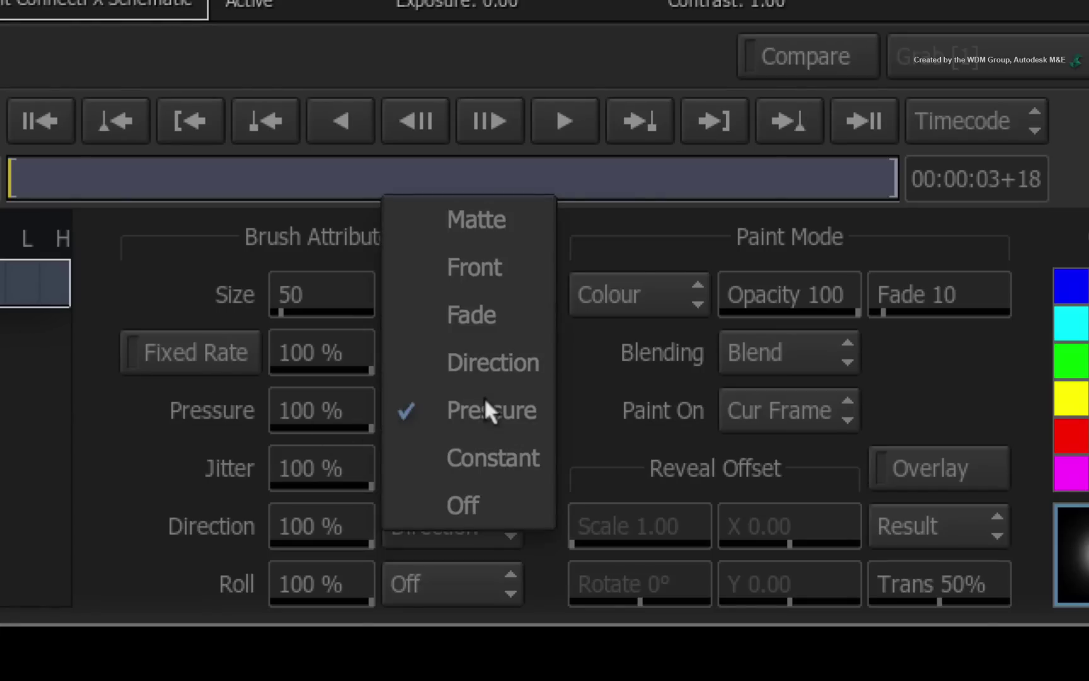
left_click(478, 442)
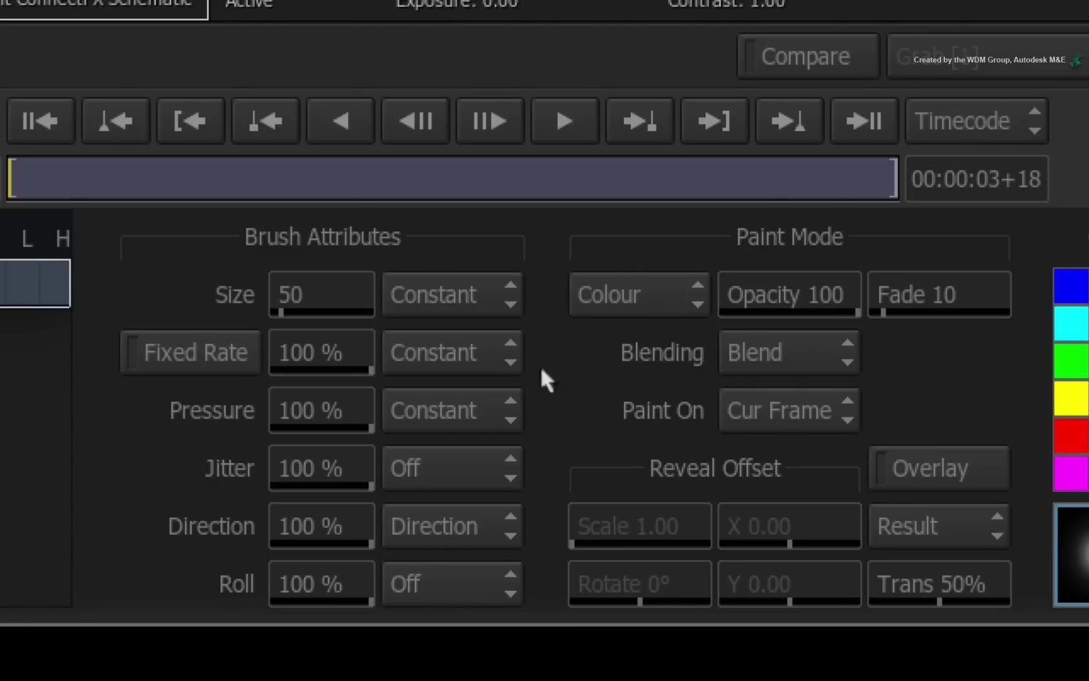
left_click(590, 294)
left_click(680, 45)
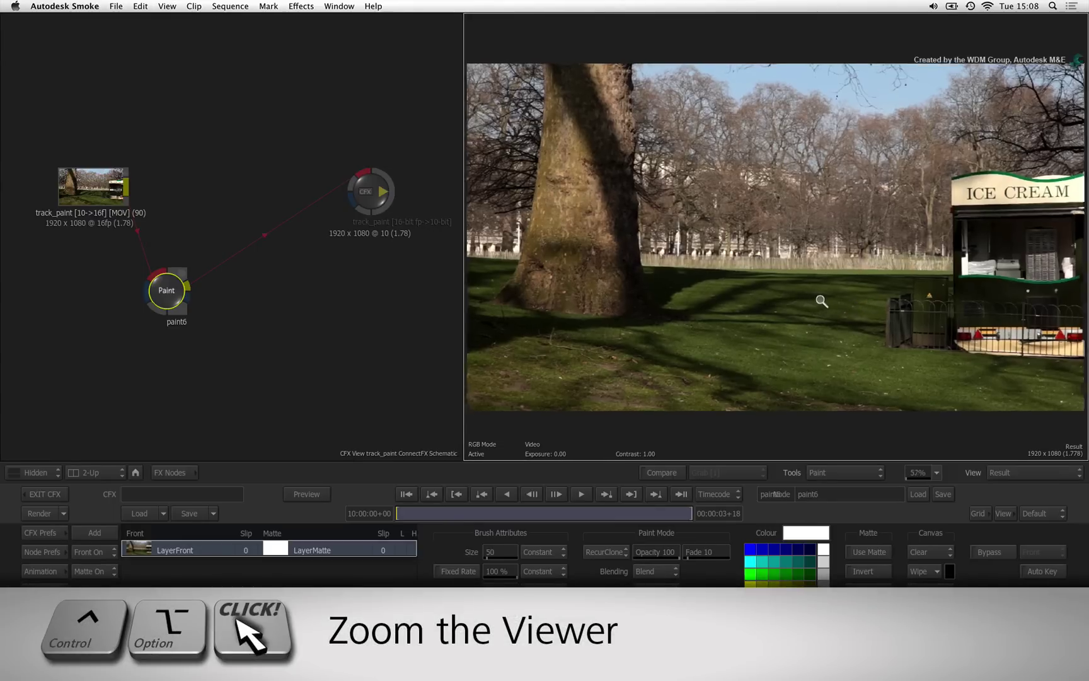
- Zoom into the park image and pan until the ice cream kiosk is in view
left_click_drag(816, 302, 1014, 321, "ctrl+alt")
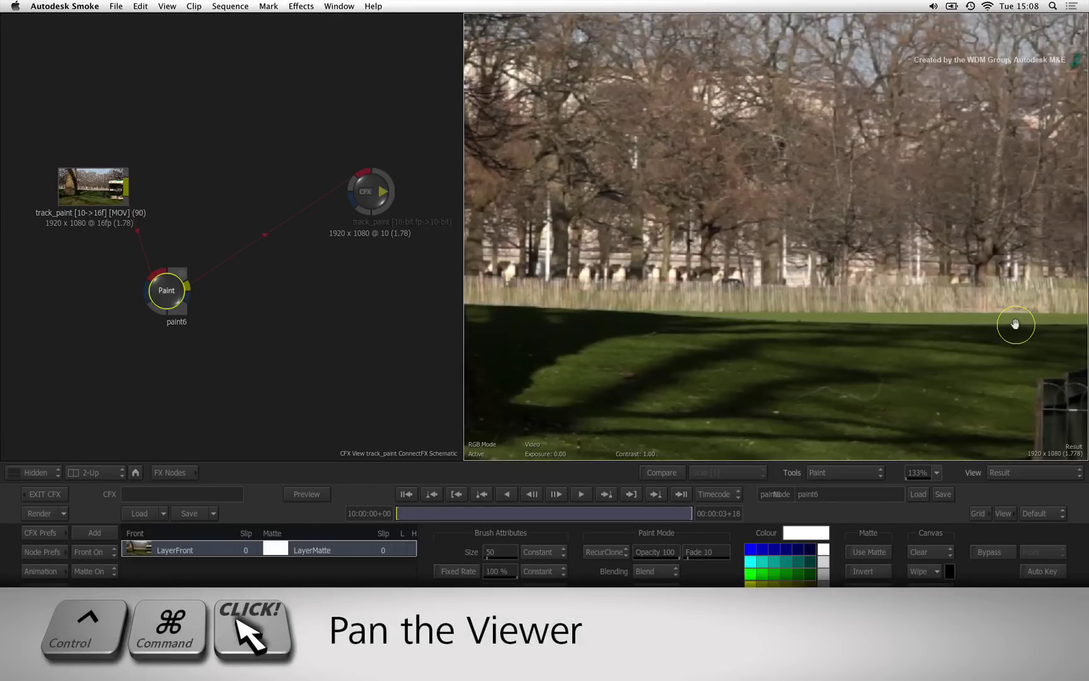
mouse_move(1015, 324)
left_mouse_down("ctrl+super")
mouse_move(510, 252)
mouse_move(517, 201)
left_mouse_up("ctrl+super")
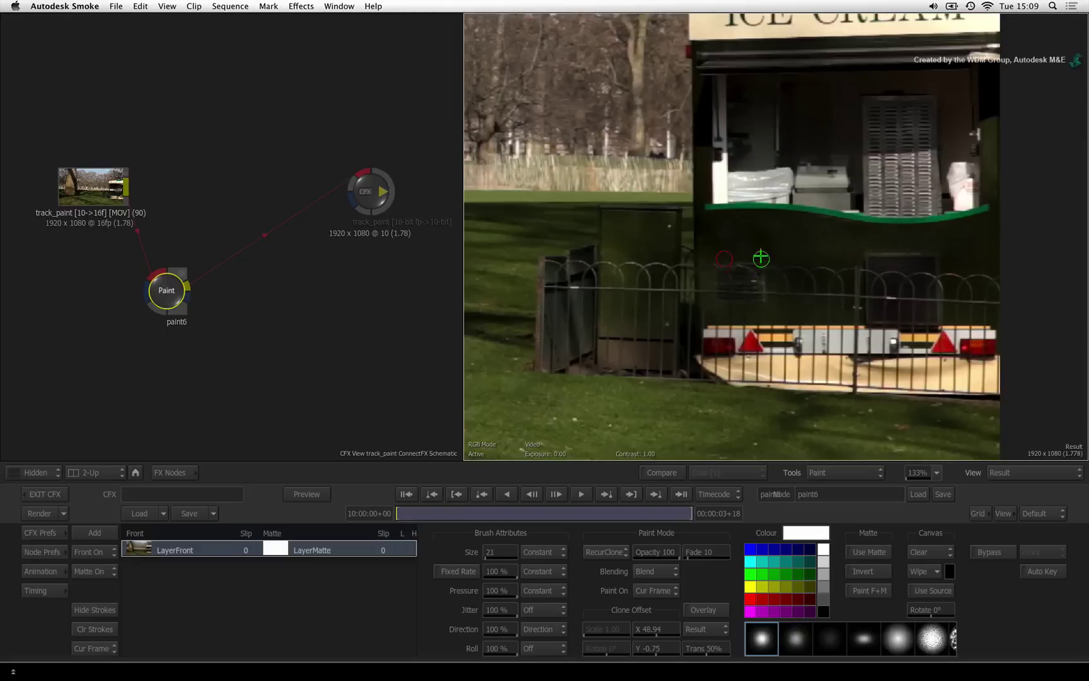
left_click(937, 473)
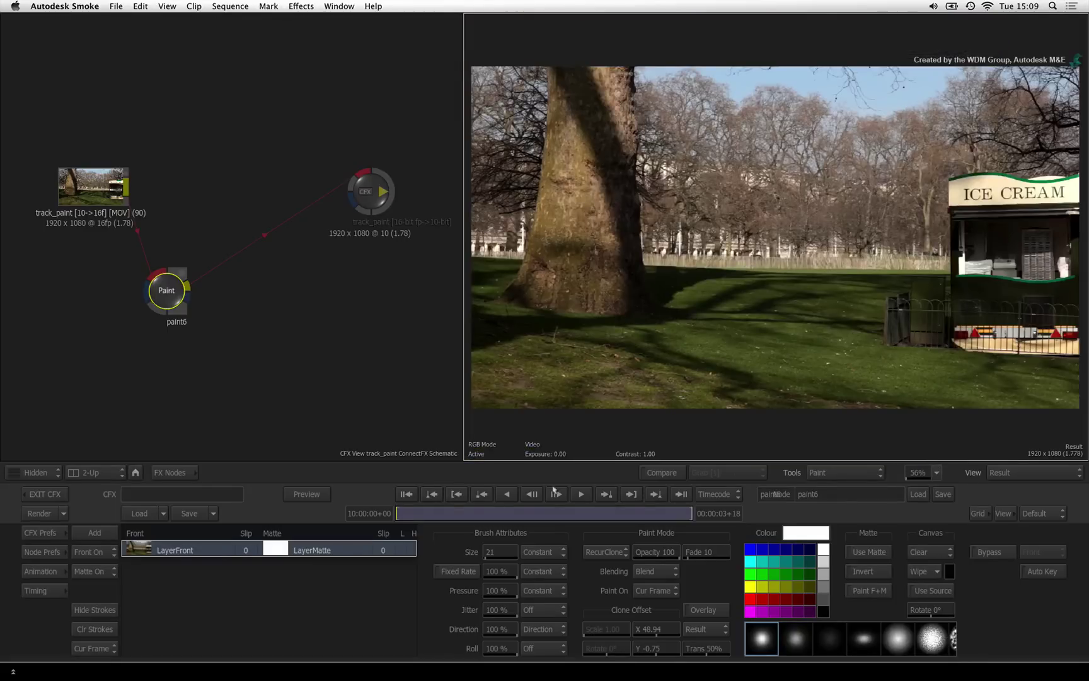
mouse_move(406, 513)
left_mouse_down()
mouse_move(442, 514)
mouse_move(394, 513)
left_mouse_up()
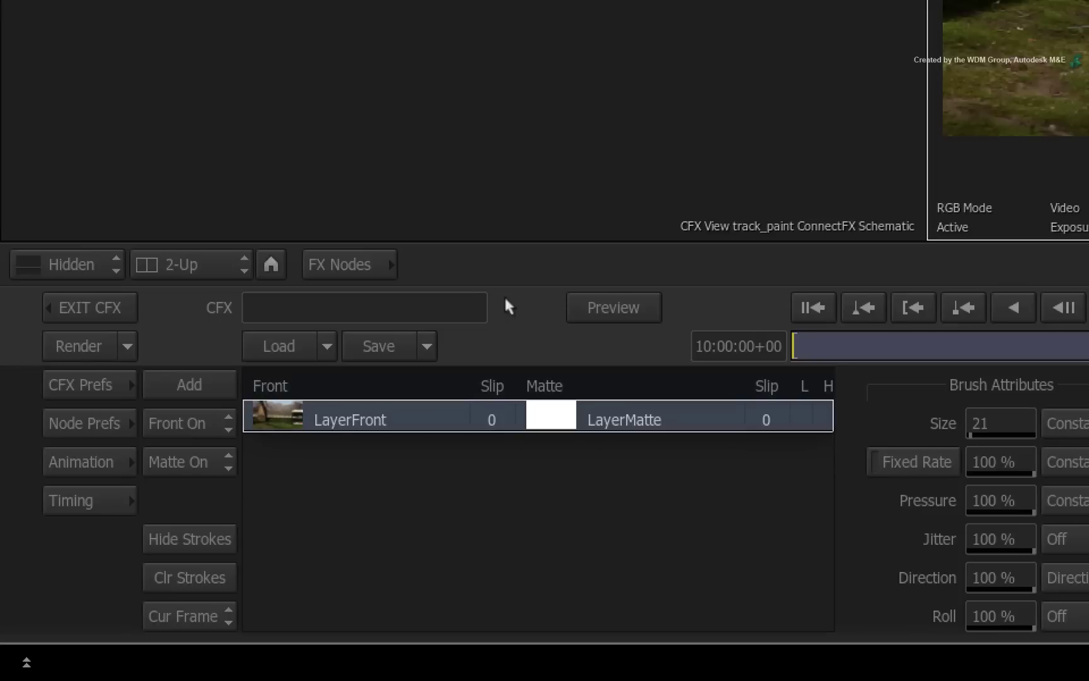
- Add mux7 after paint6 with Freeze Current Frame, then check the last and first frames
left_click(350, 264)
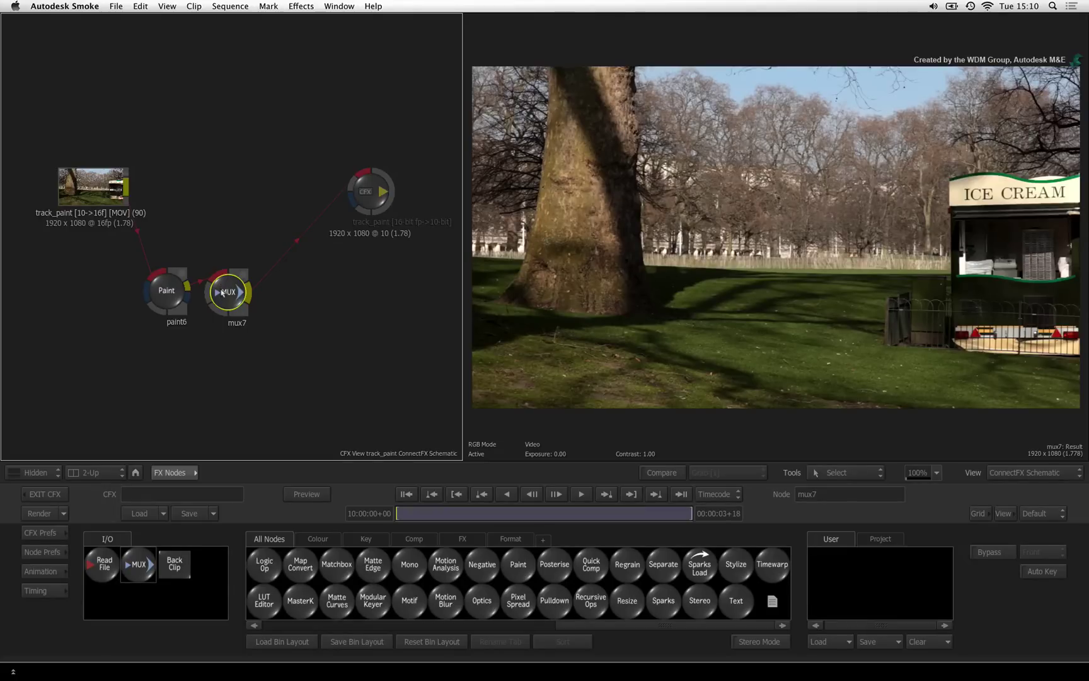
double_click(222, 293)
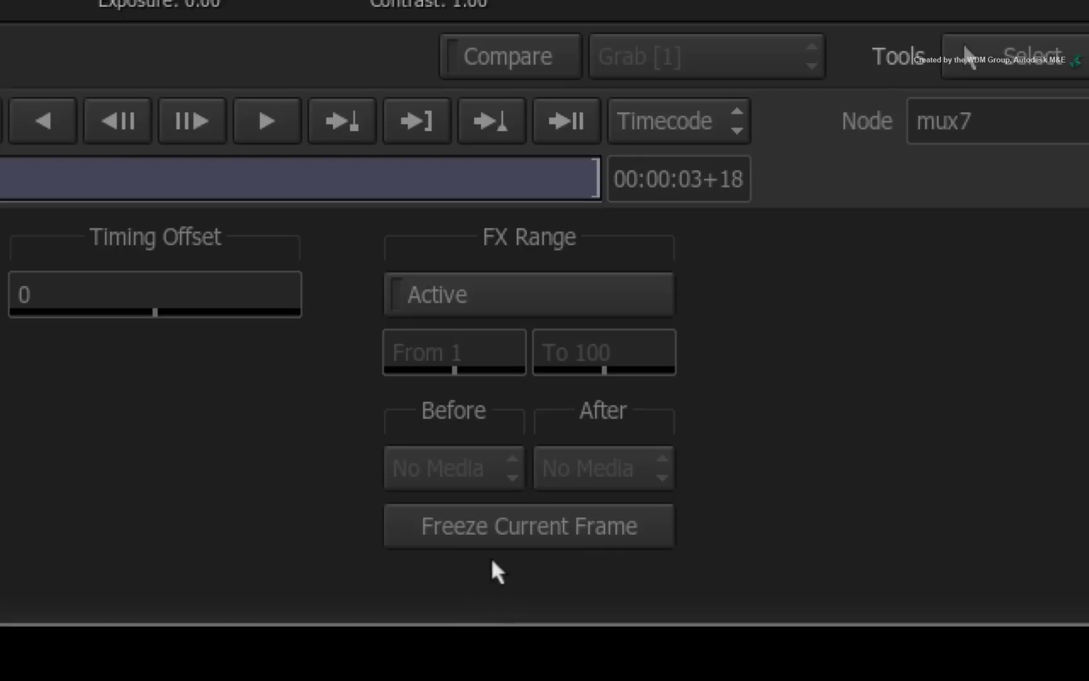
left_click(655, 628)
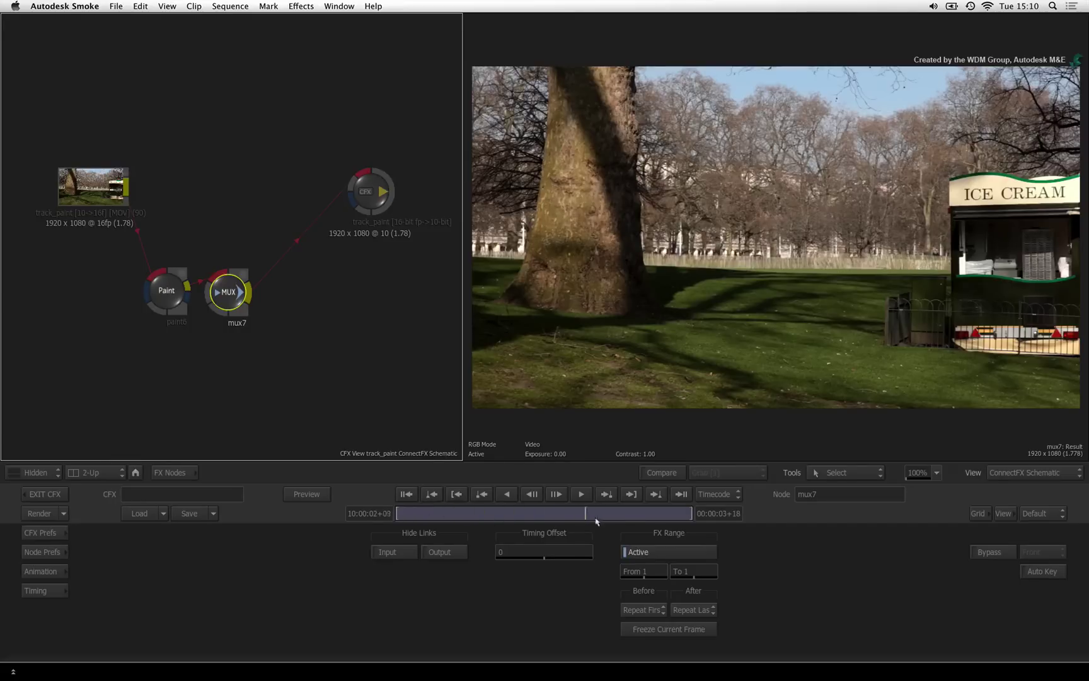
left_click_drag(681, 519, 522, 513)
left_click(633, 494)
left_click(407, 494)
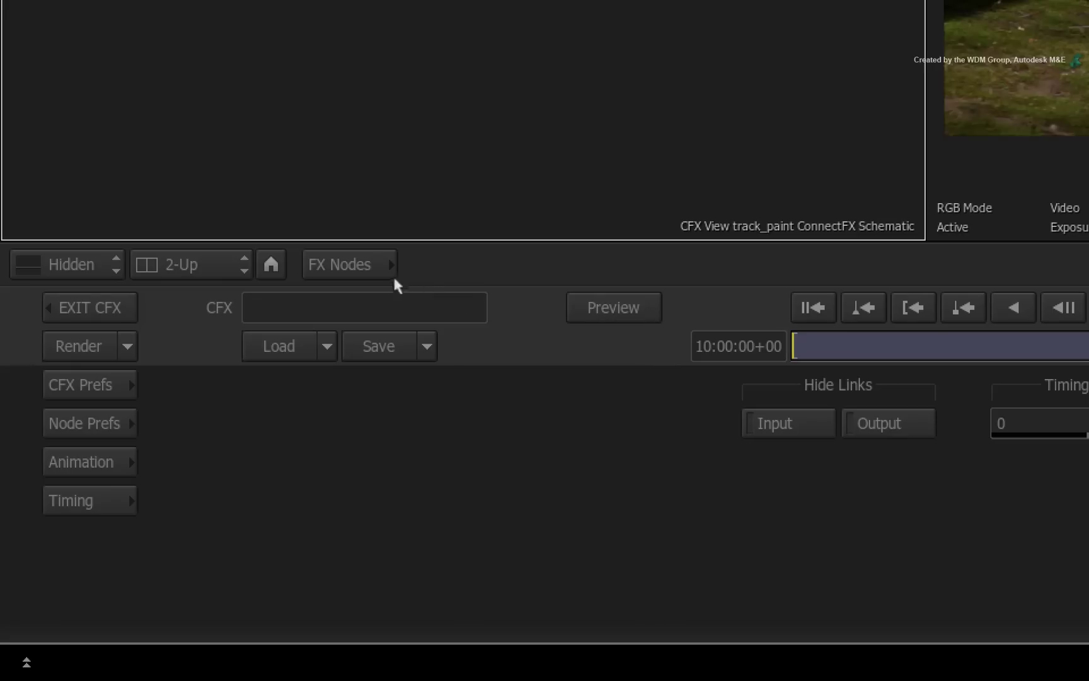
- Add an Action node (action8) fed by track_paint and wire it into the CFX output
left_click(353, 263)
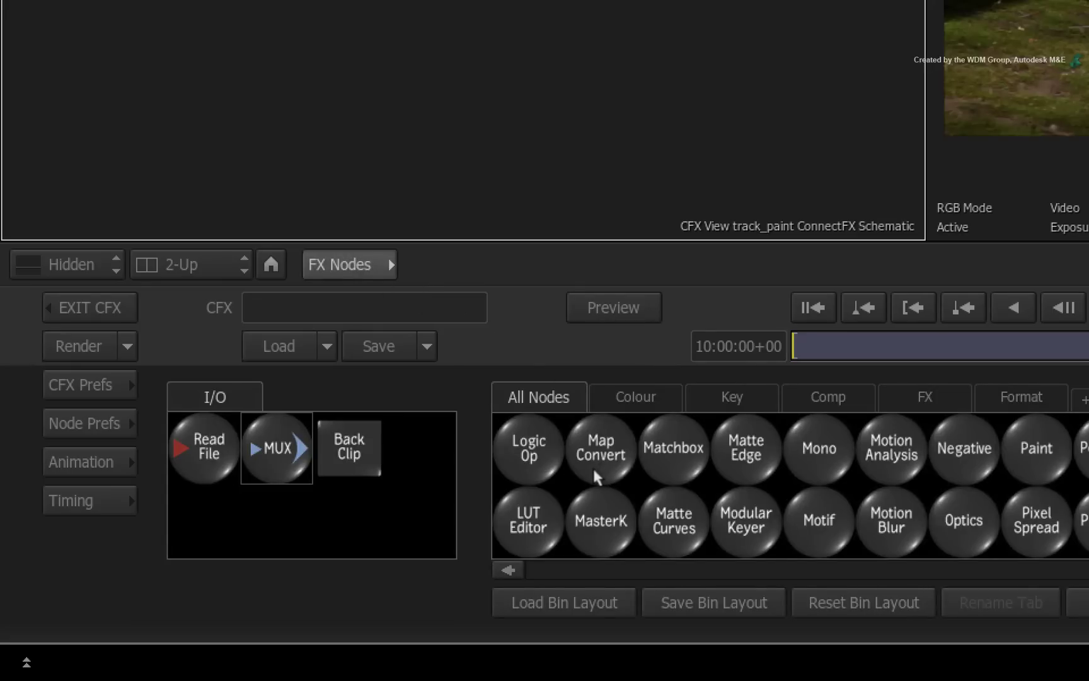
scroll(583, 472, "up", 5)
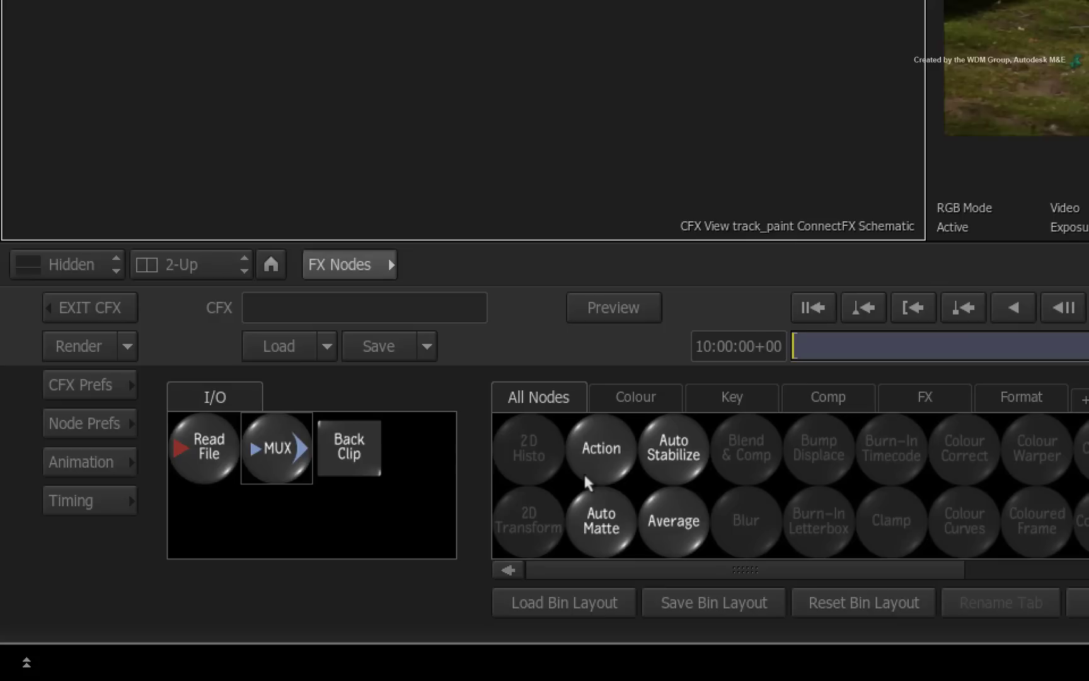
mouse_move(597, 451)
left_mouse_down()
mouse_move(697, 497)
mouse_move(574, 175)
mouse_move(624, 167)
left_mouse_up()
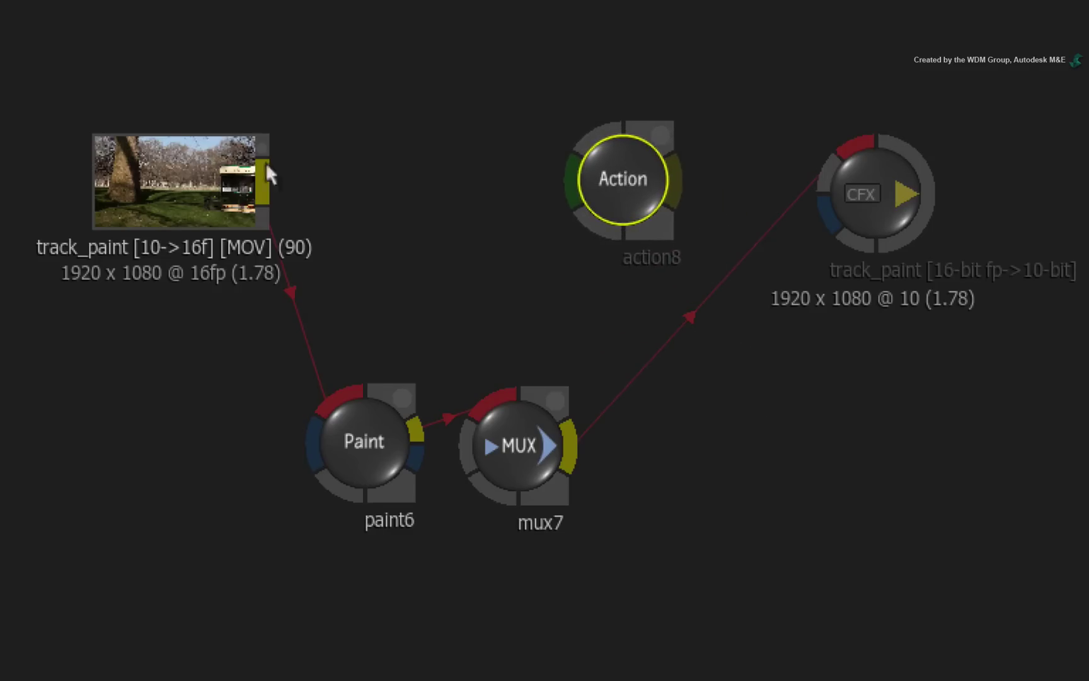
left_click_drag(257, 178, 570, 182)
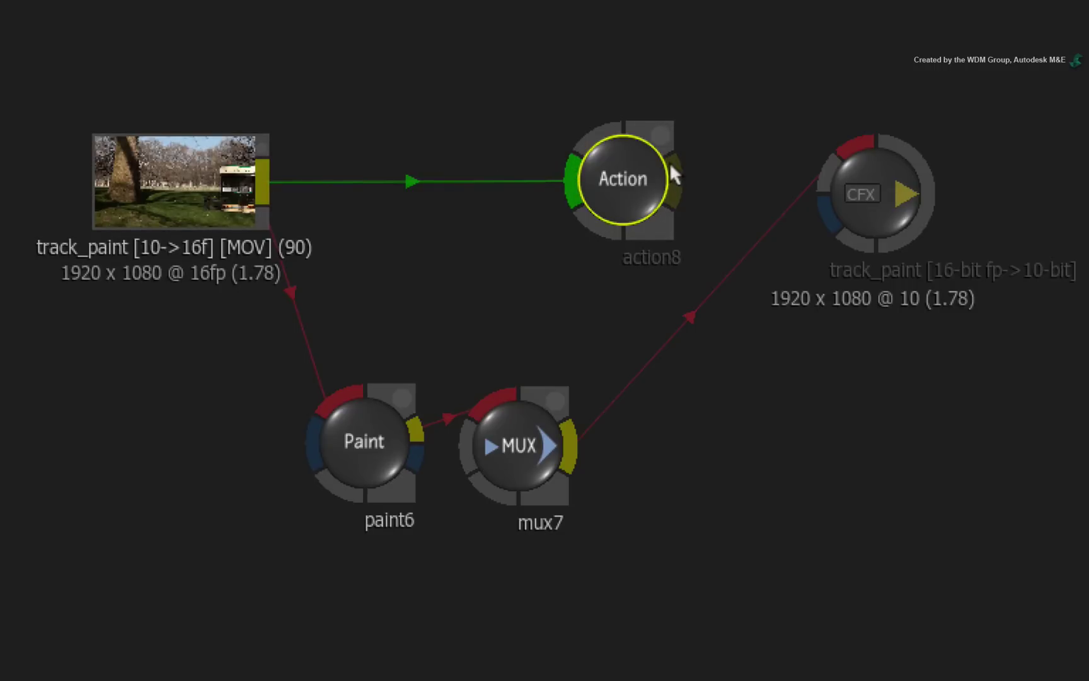
left_click_drag(671, 166, 848, 133)
left_click_drag(858, 177, 982, 188)
left_click_drag(635, 163, 694, 167)
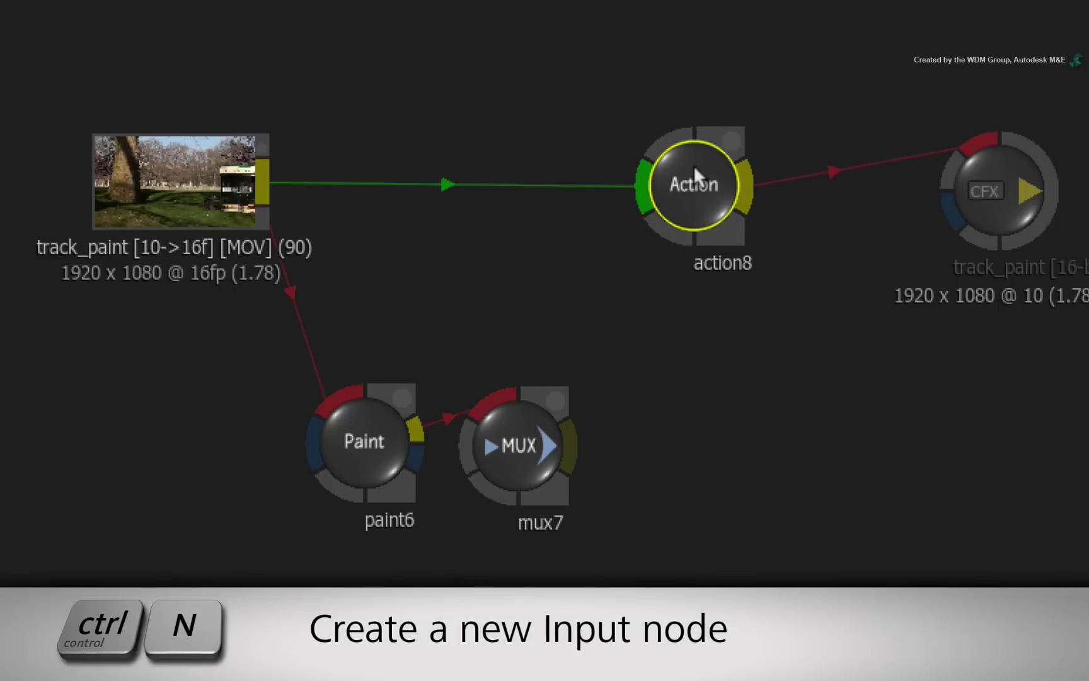
- Add a media1 input to Action and feed mux7 into its front and matte inputs
key("ctrl+n")
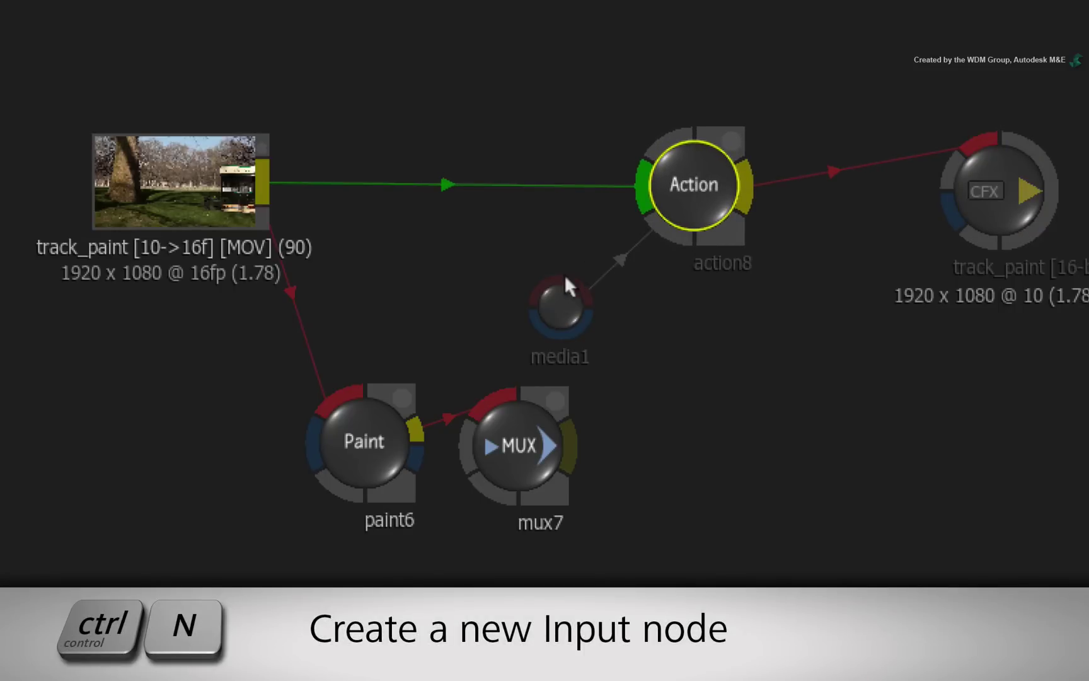
left_click(562, 301)
left_click_drag(562, 302, 629, 433)
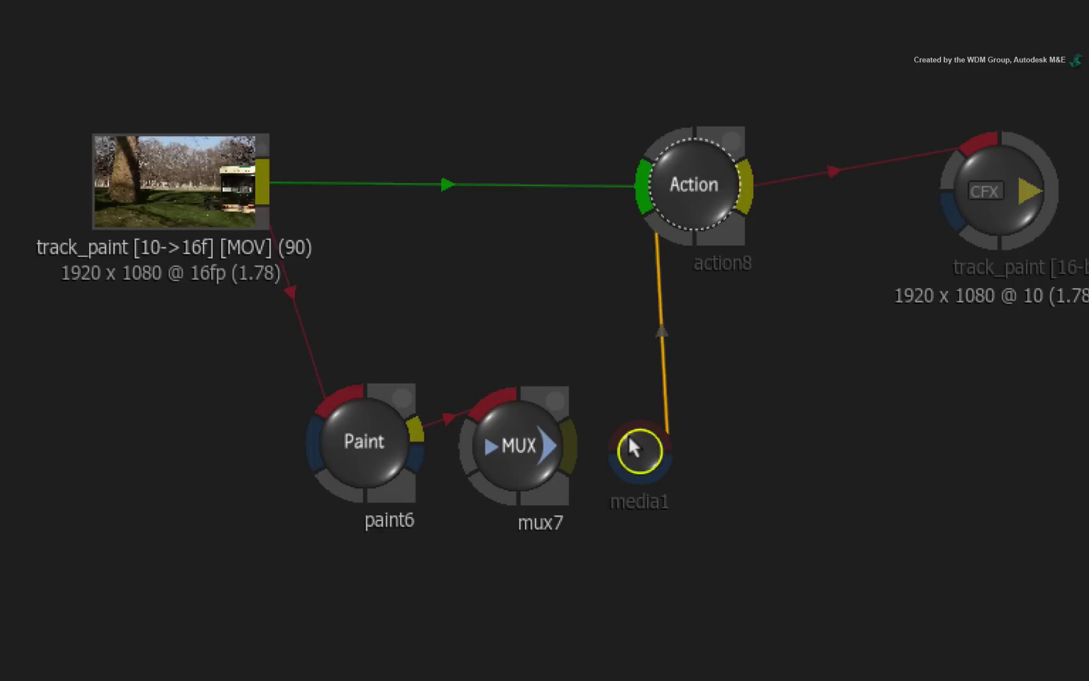
left_click_drag(547, 435, 628, 416)
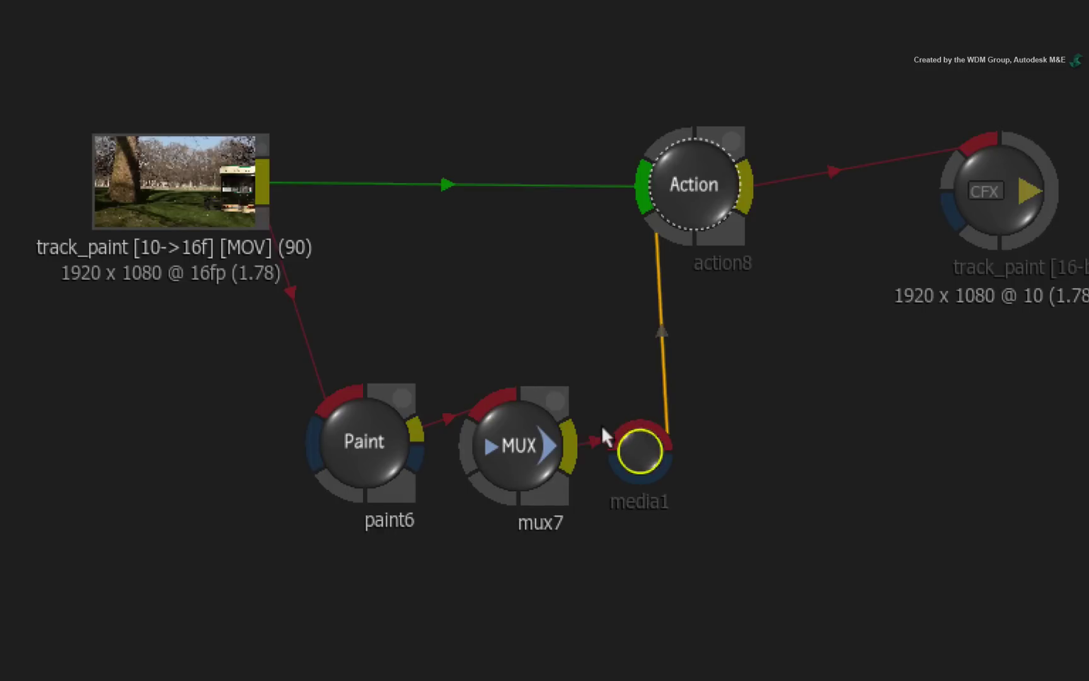
left_click_drag(560, 431, 621, 466)
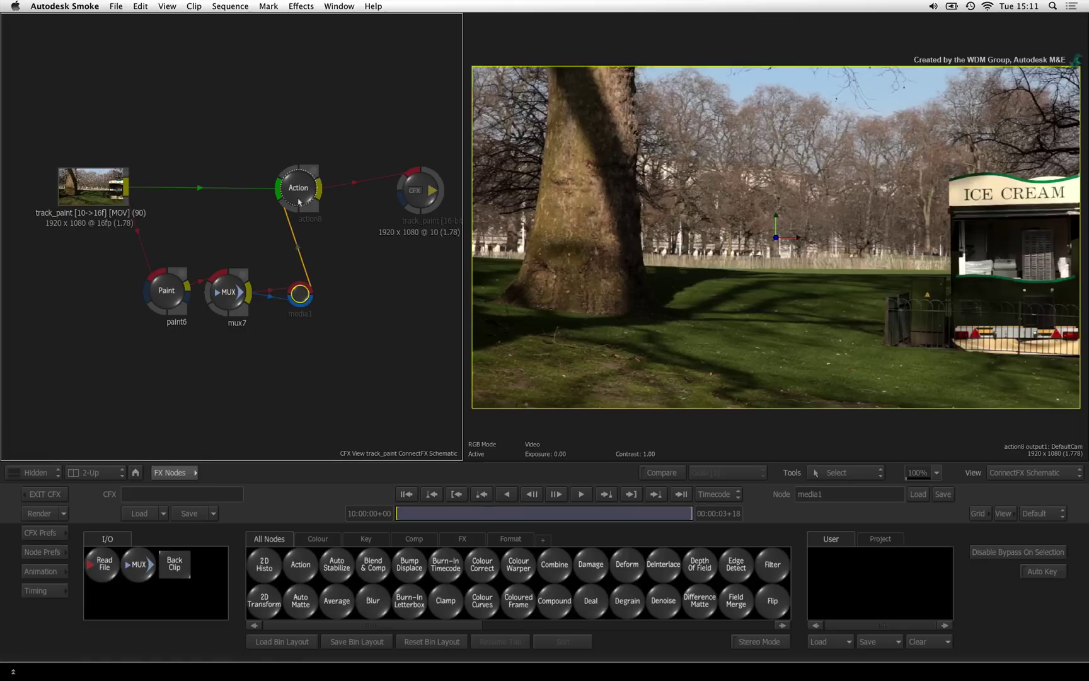
- Switch axis1's stabilizer from Rotate Off to Rotate On and Scale Off to Scale On
left_click(295, 194)
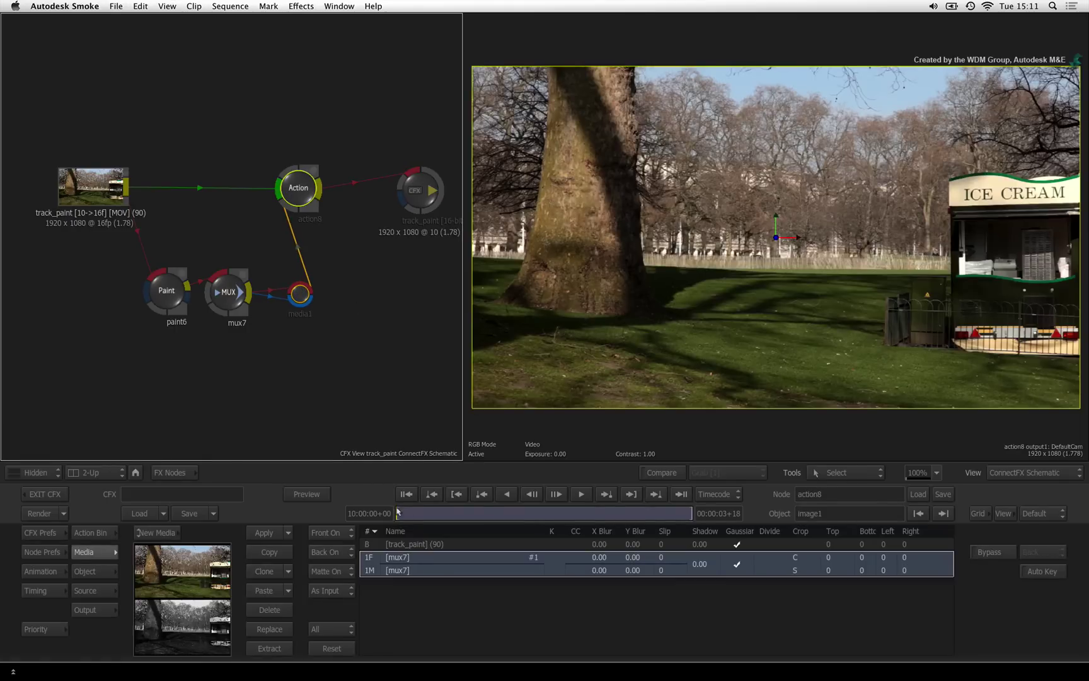
mouse_move(399, 513)
left_mouse_down()
mouse_move(553, 518)
mouse_move(493, 513)
left_mouse_up()
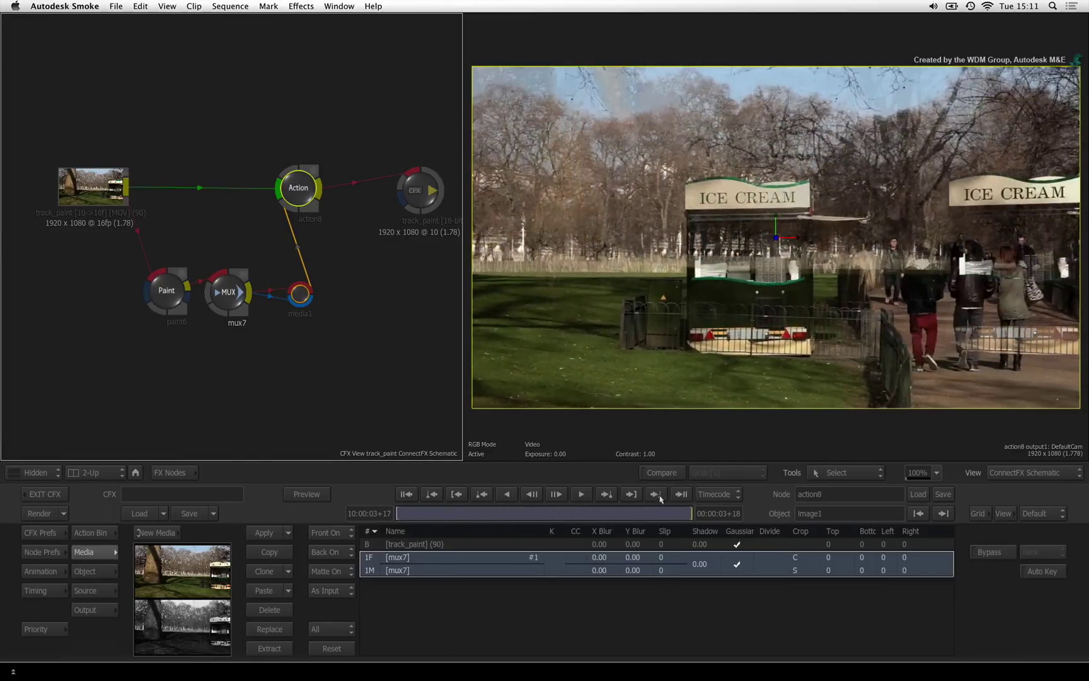
left_click_drag(494, 513, 332, 493)
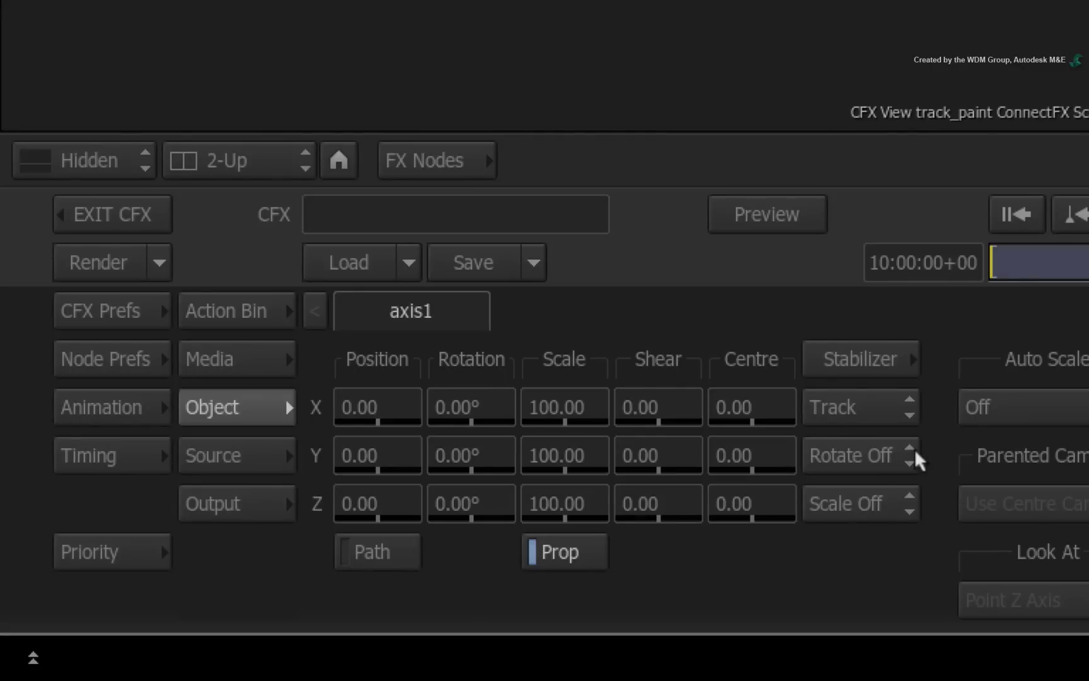
left_click(895, 454)
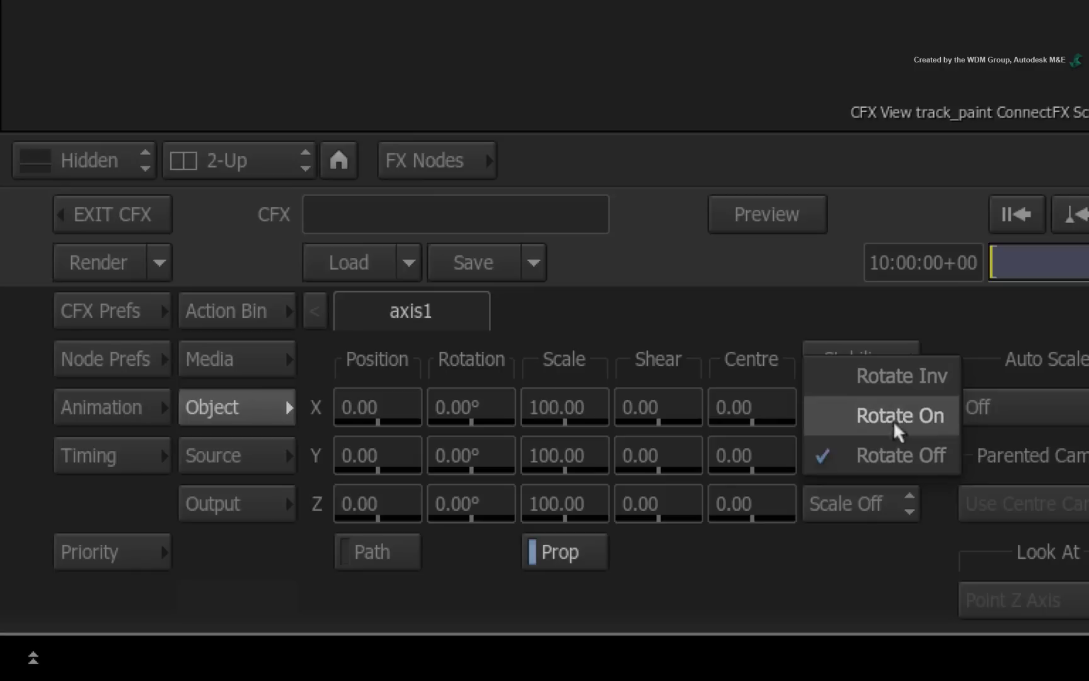
left_click(897, 423)
left_click(891, 504)
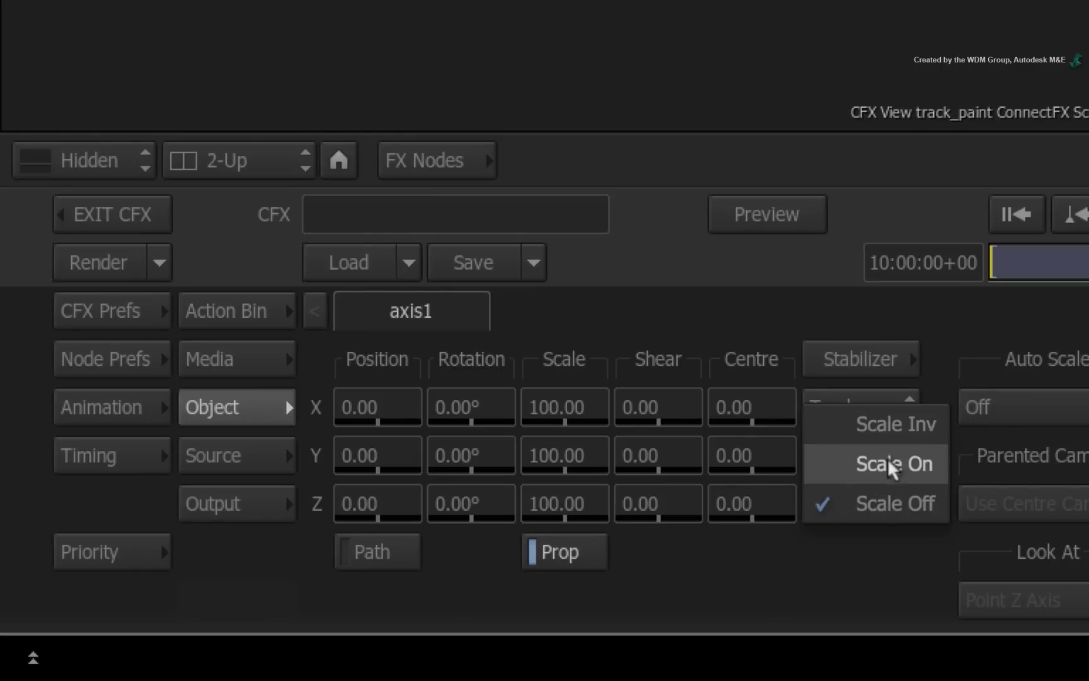
left_click(892, 467)
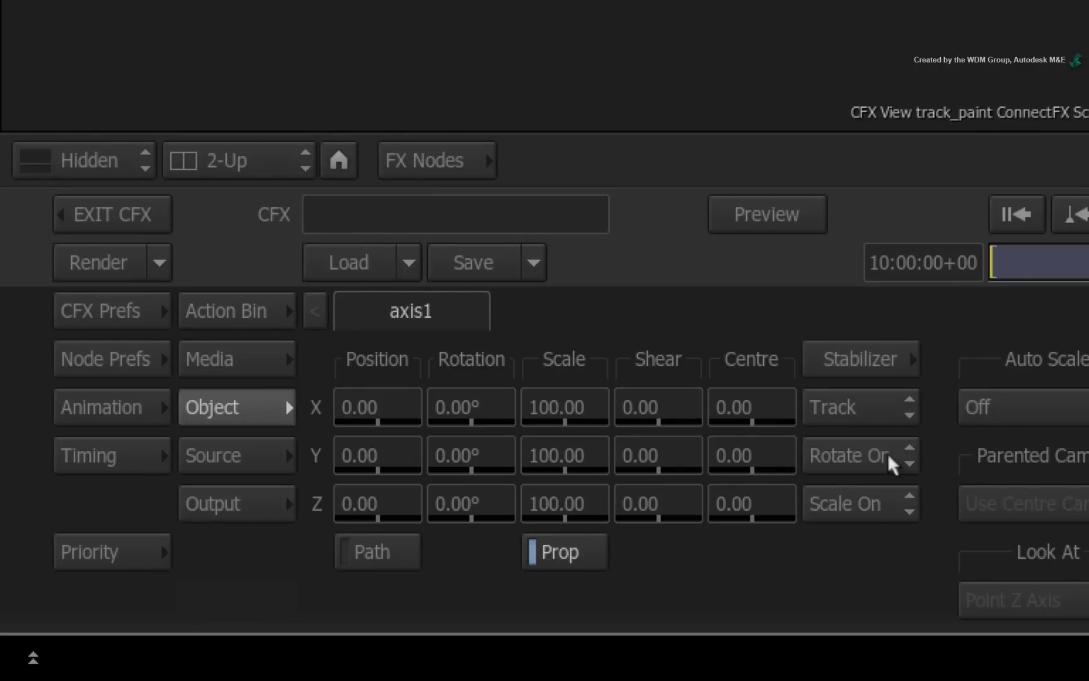
- Enable Tracker 2 on the bright light and analyse both trackers across all frames
left_click(858, 361)
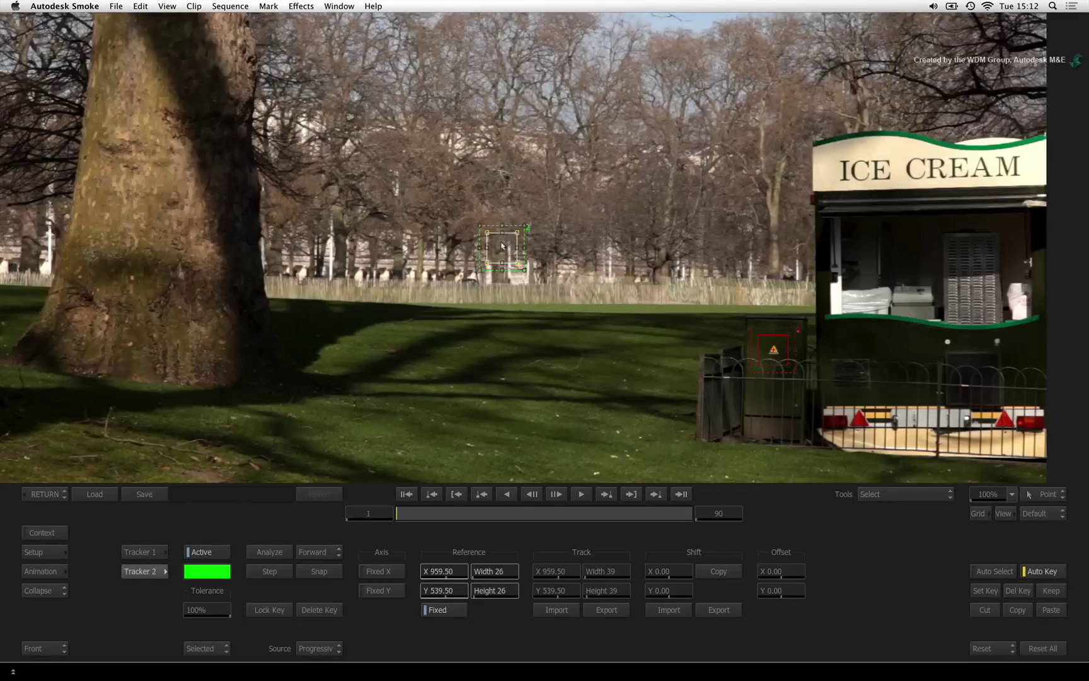
left_click_drag(502, 247, 503, 247)
mouse_move(606, 255)
left_mouse_down()
mouse_move(663, 348)
mouse_move(649, 333)
left_mouse_up()
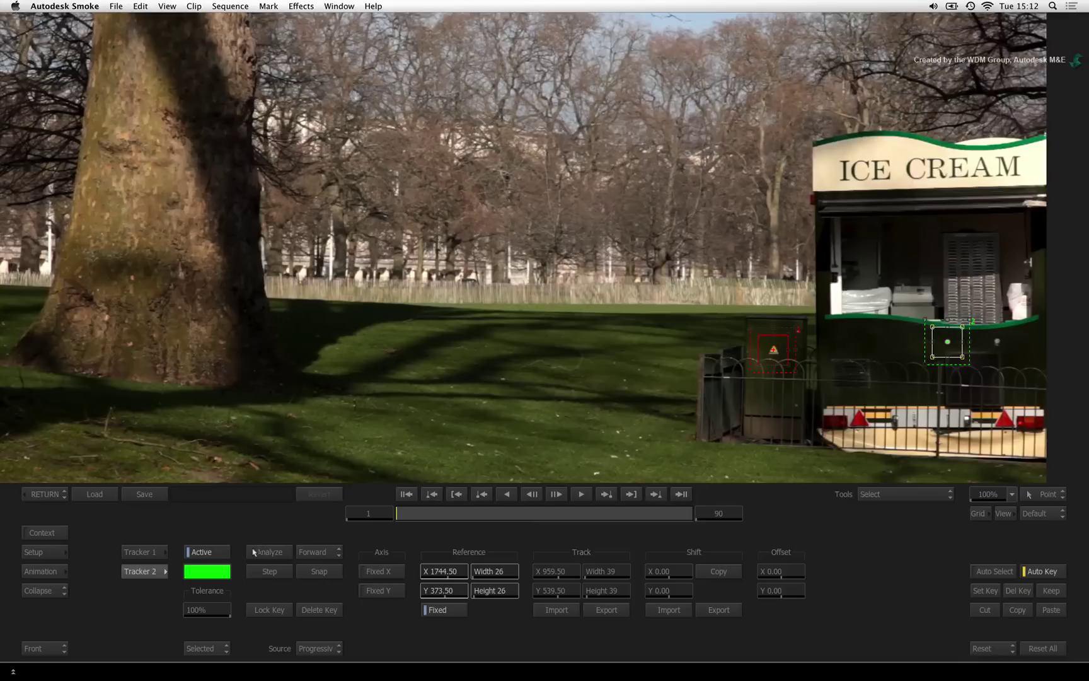
left_click(264, 552)
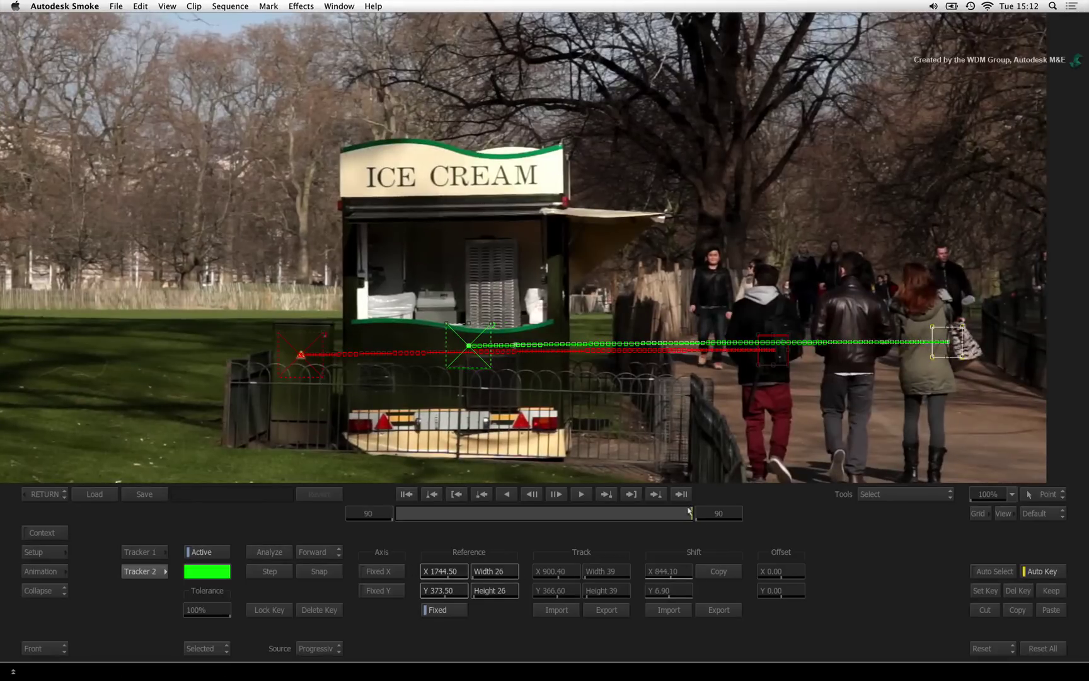
- Return from the Stabilizer to action8 and scrub to check the tracked image1 layer
left_click_drag(691, 512, 397, 512)
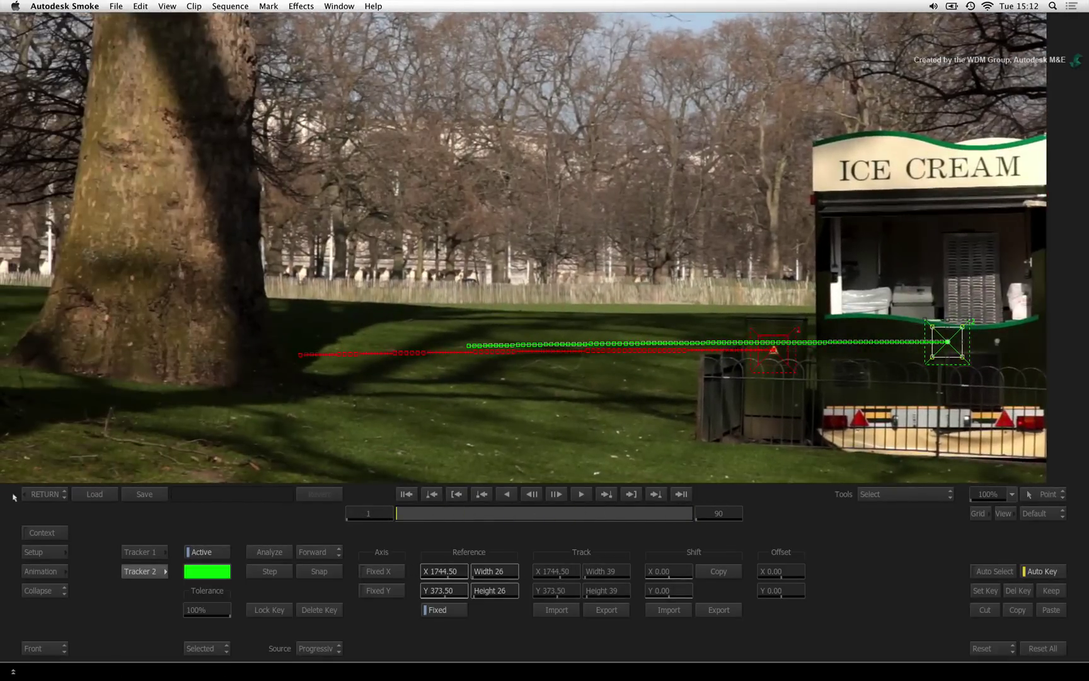
left_click(32, 494)
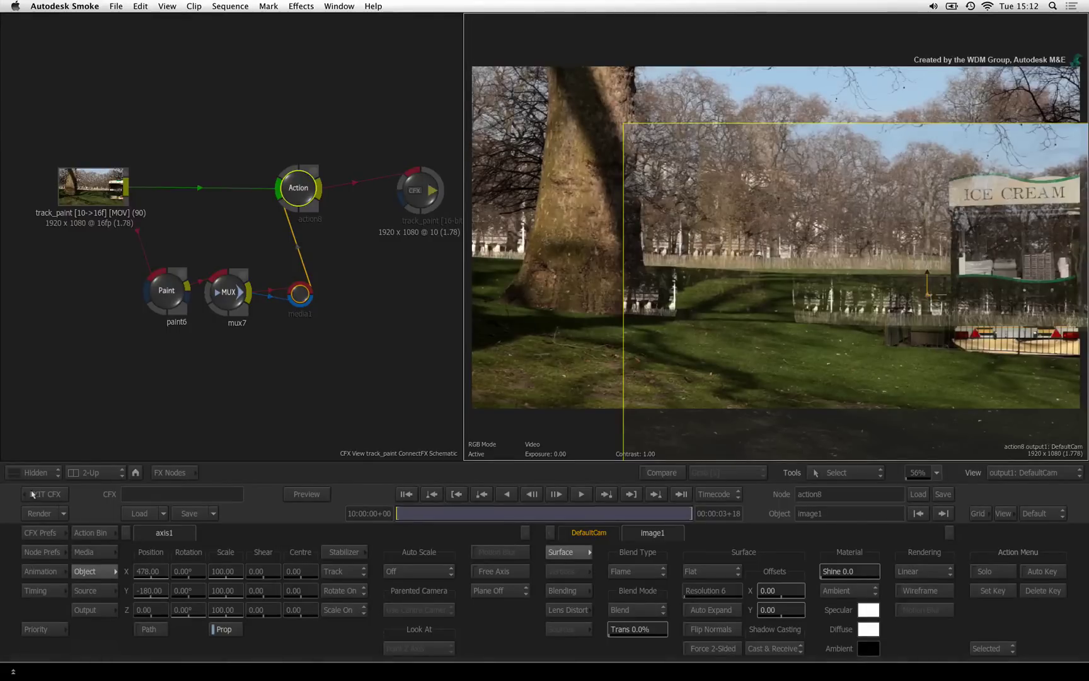
left_click_drag(403, 513, 669, 514)
- In the Action schematic, add an Axis node from the Action Bin and drop it onto the axis1–image1 link as axis2
key("Escape")
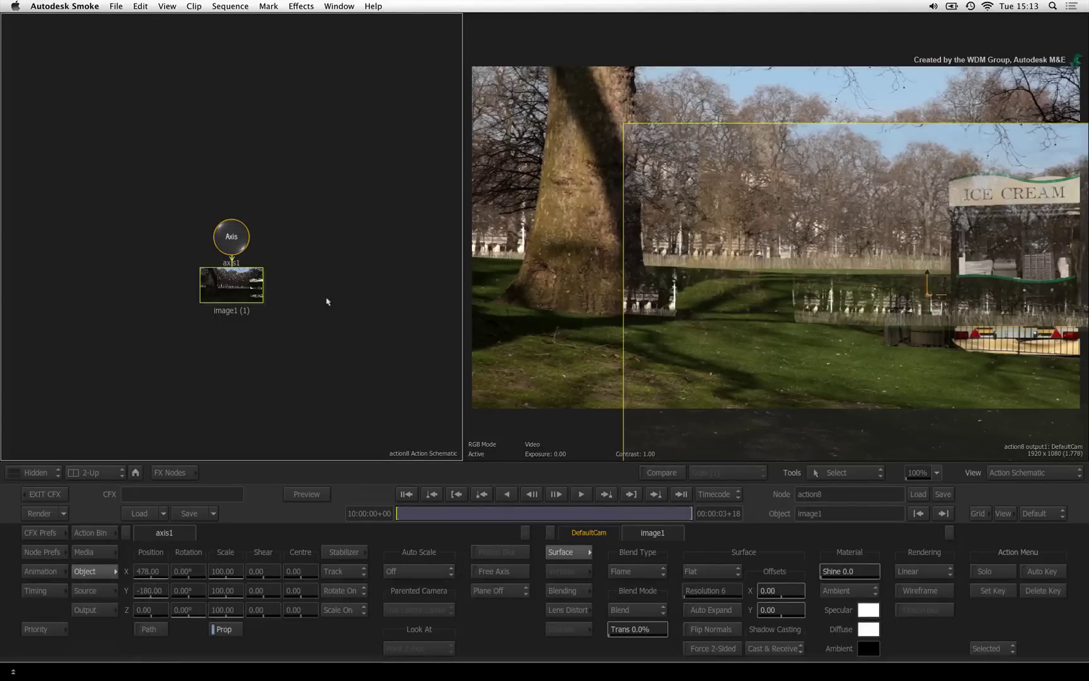
left_click_drag(235, 227, 237, 86)
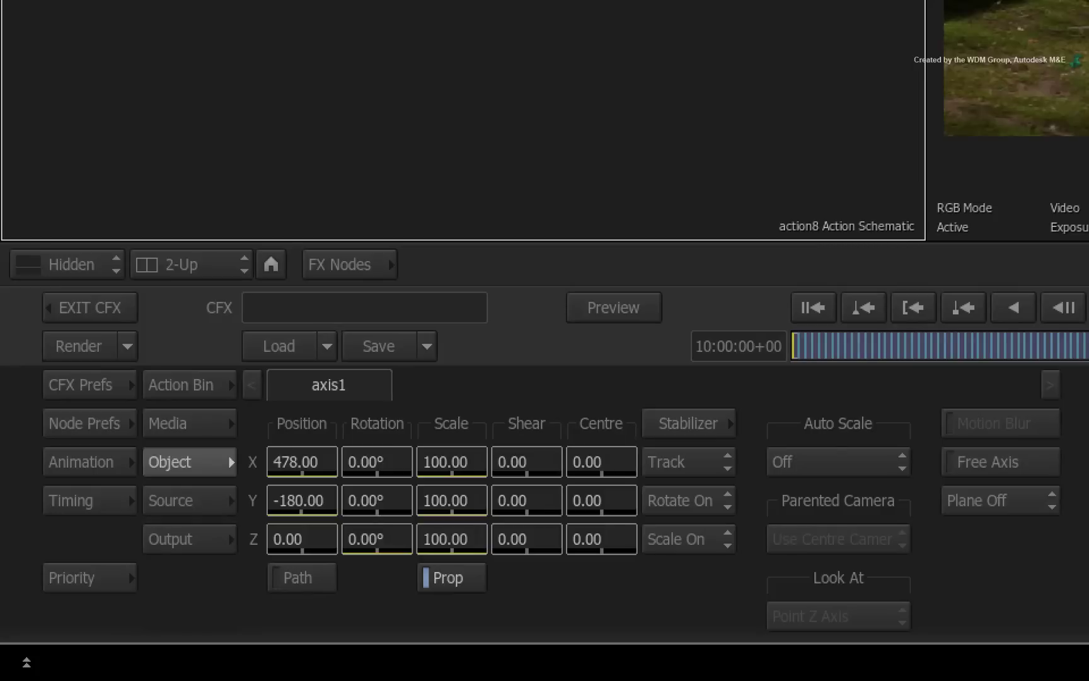
left_click(190, 384)
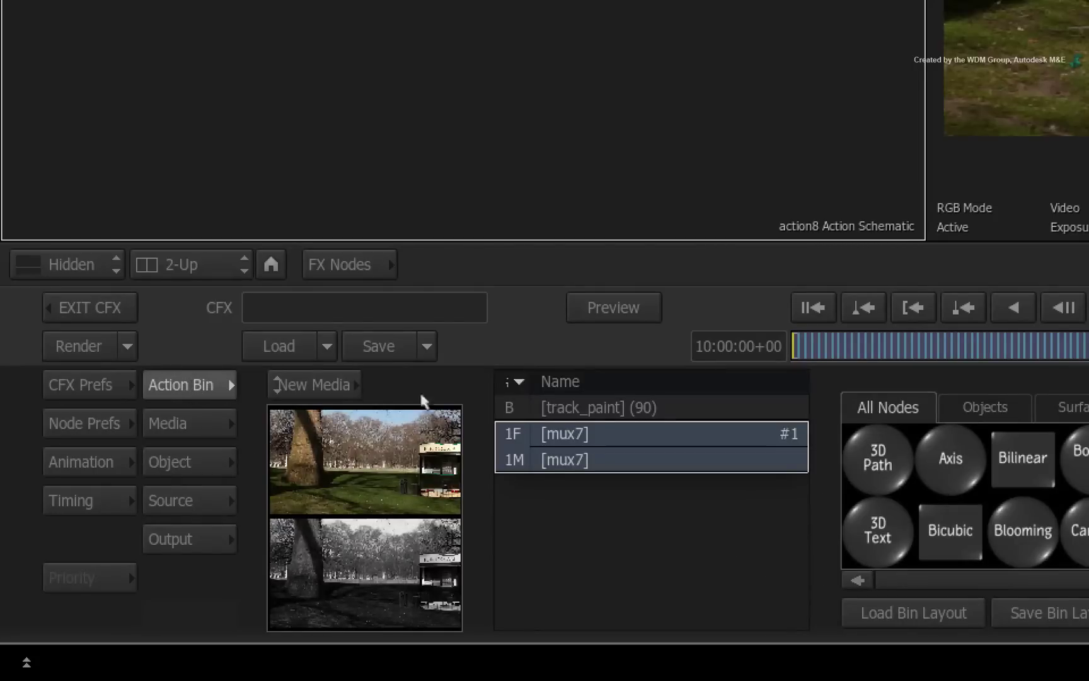
left_click_drag(949, 442, 662, 76)
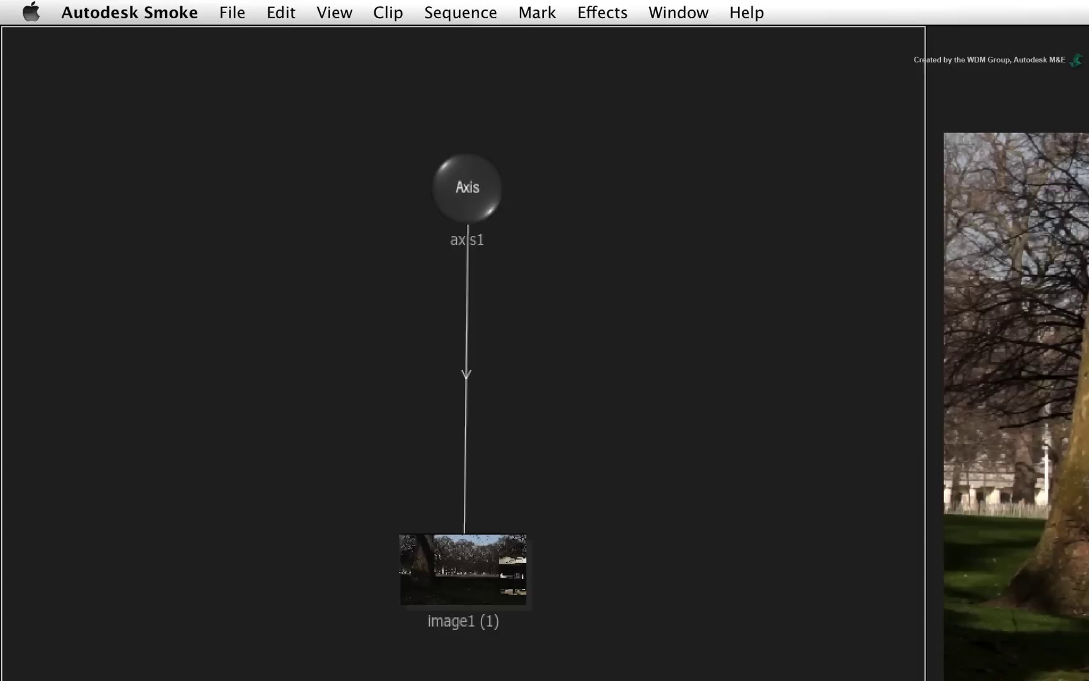
left_click_drag(725, 542, 462, 364)
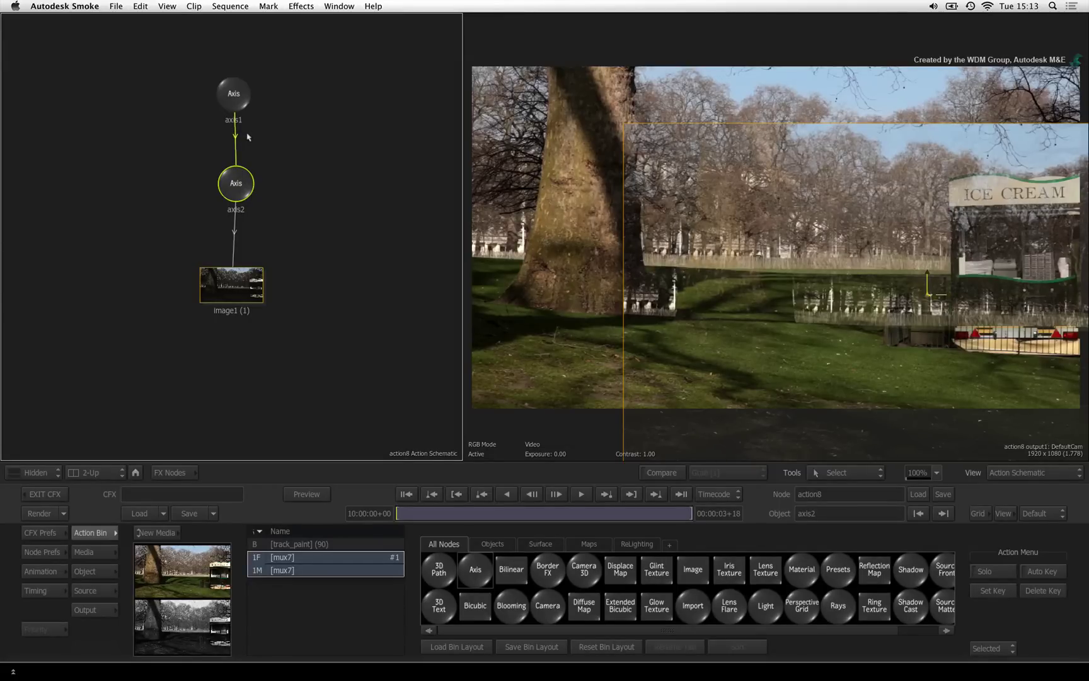
- After checking axis1's values, set axis2's Position X to -478 and Y to 180
left_click(227, 88)
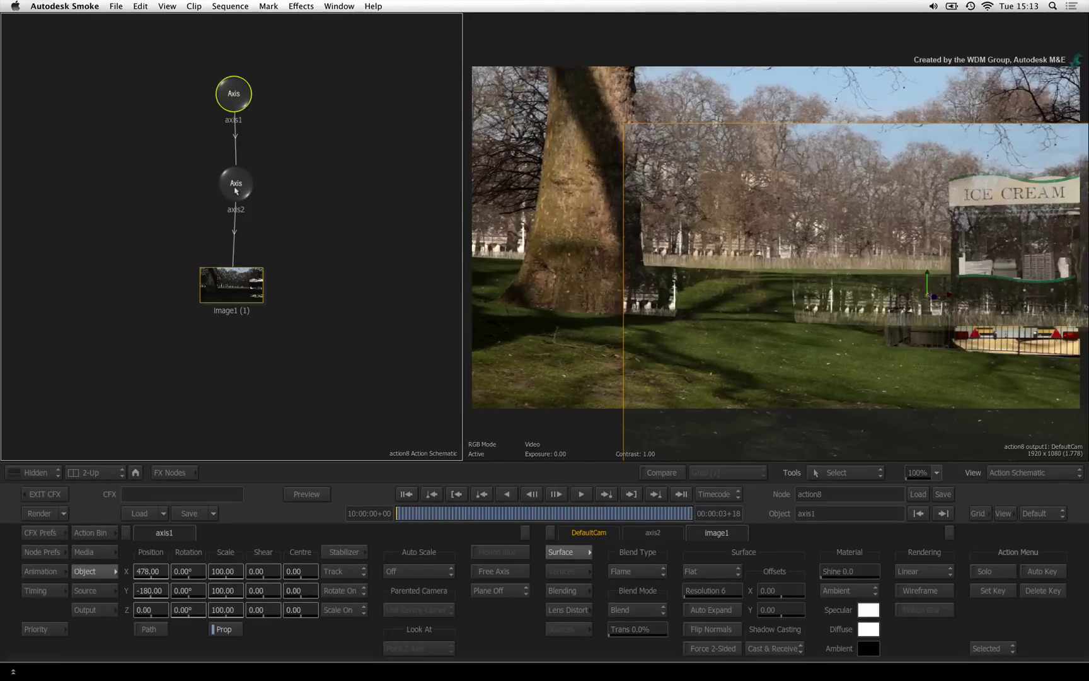
left_click(235, 184)
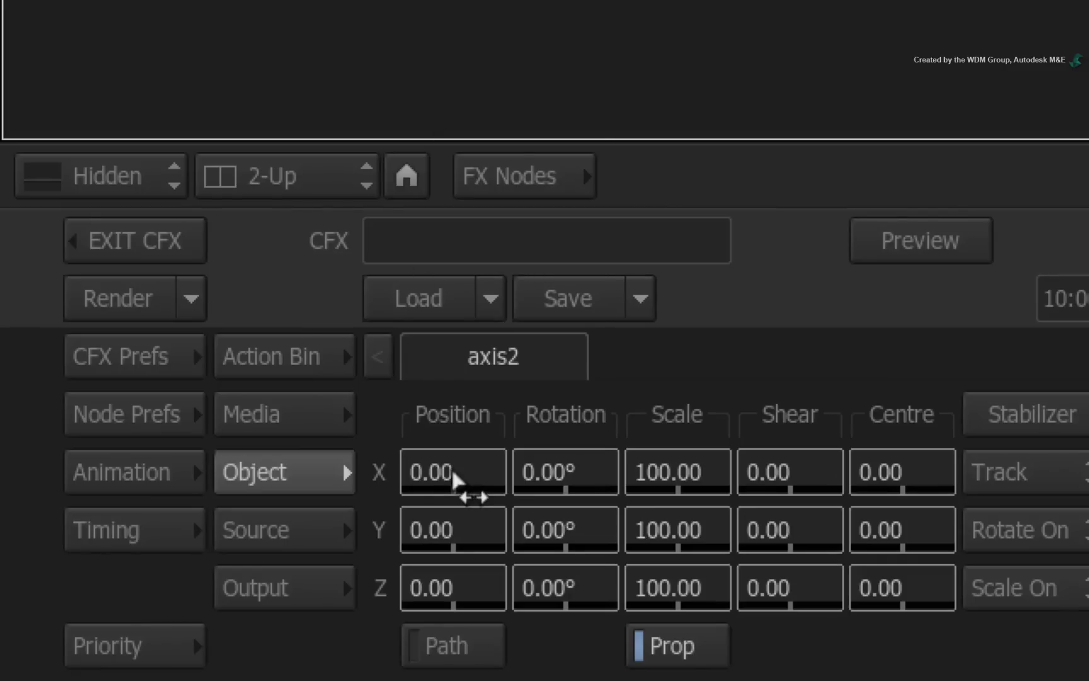
left_click(455, 480)
type("478")
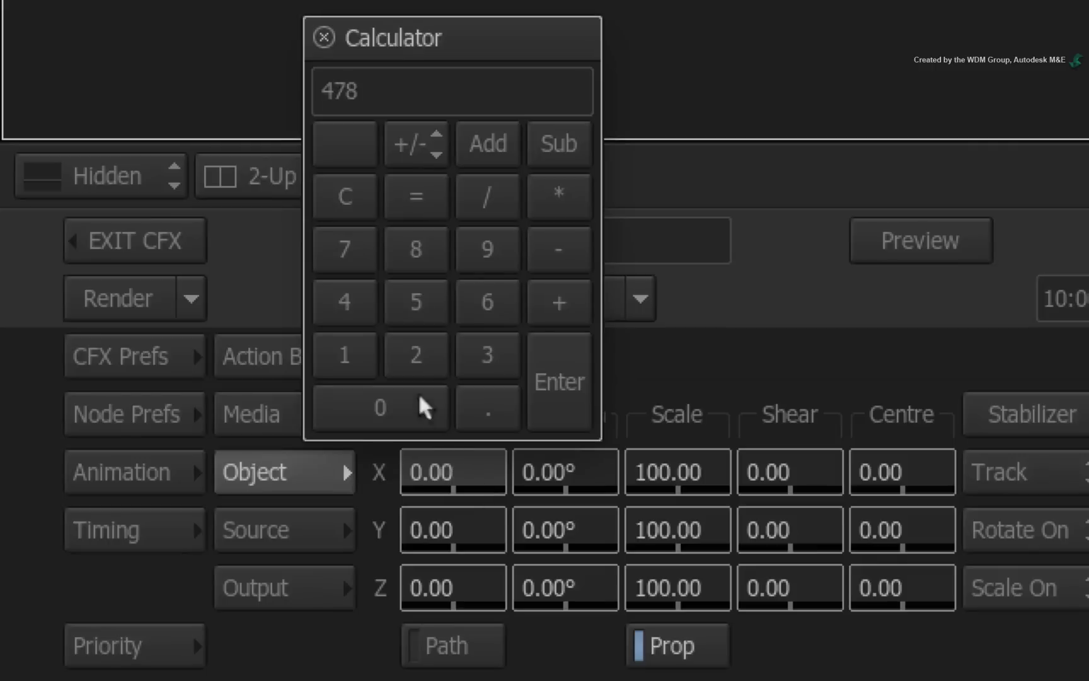
left_click(423, 132)
key("Return")
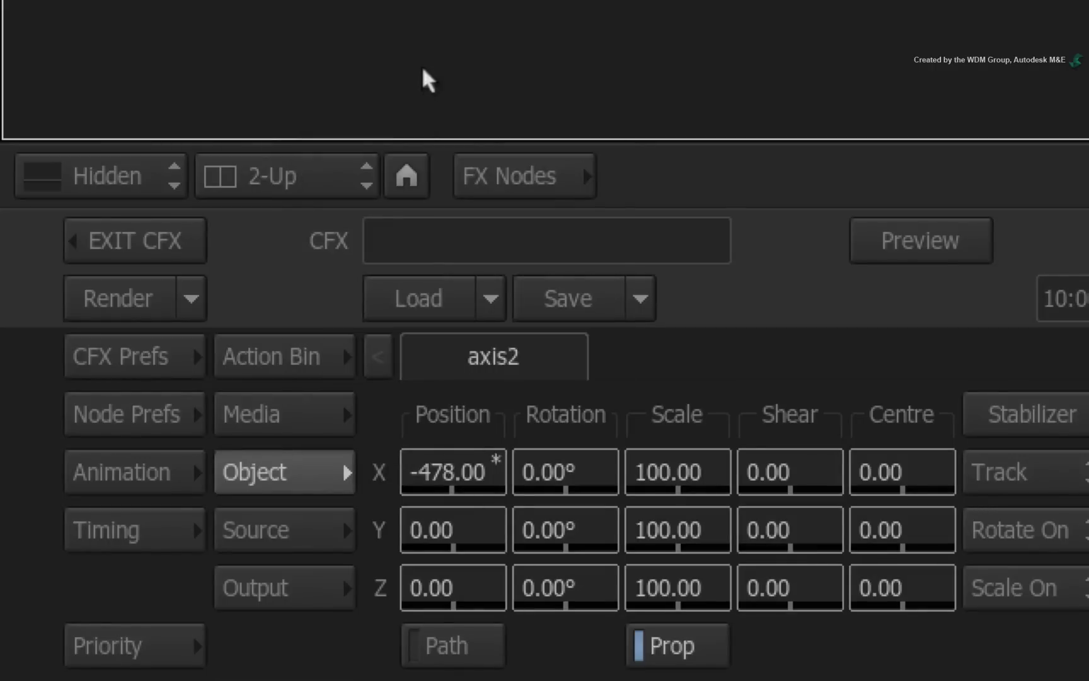
left_click(440, 533)
type("1")
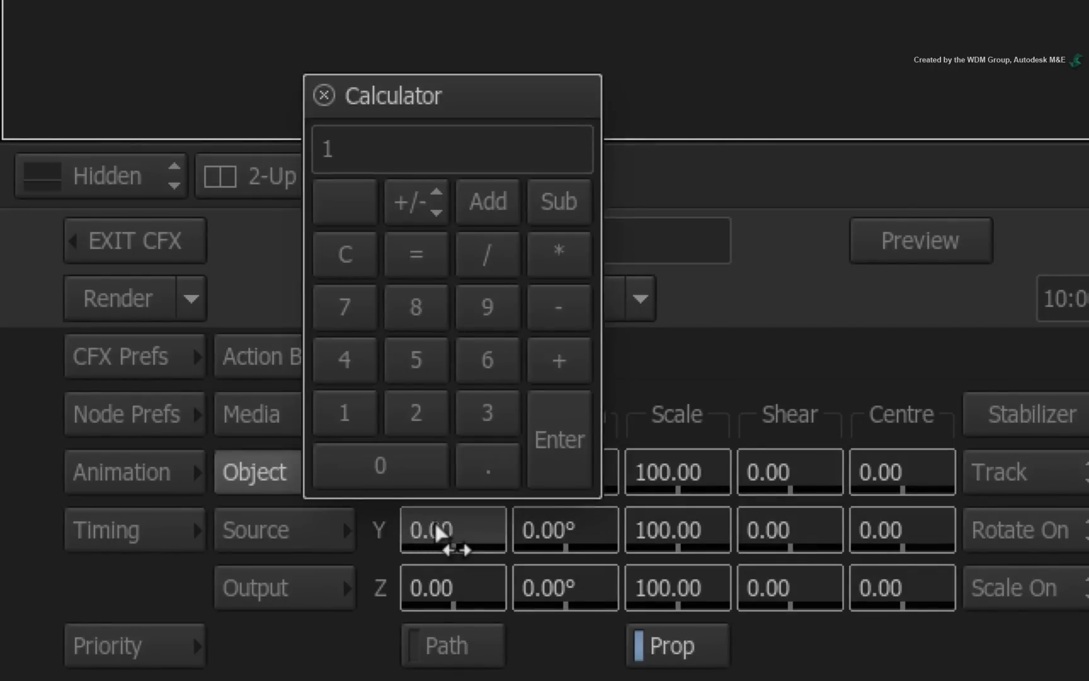
type("80")
key("Return")
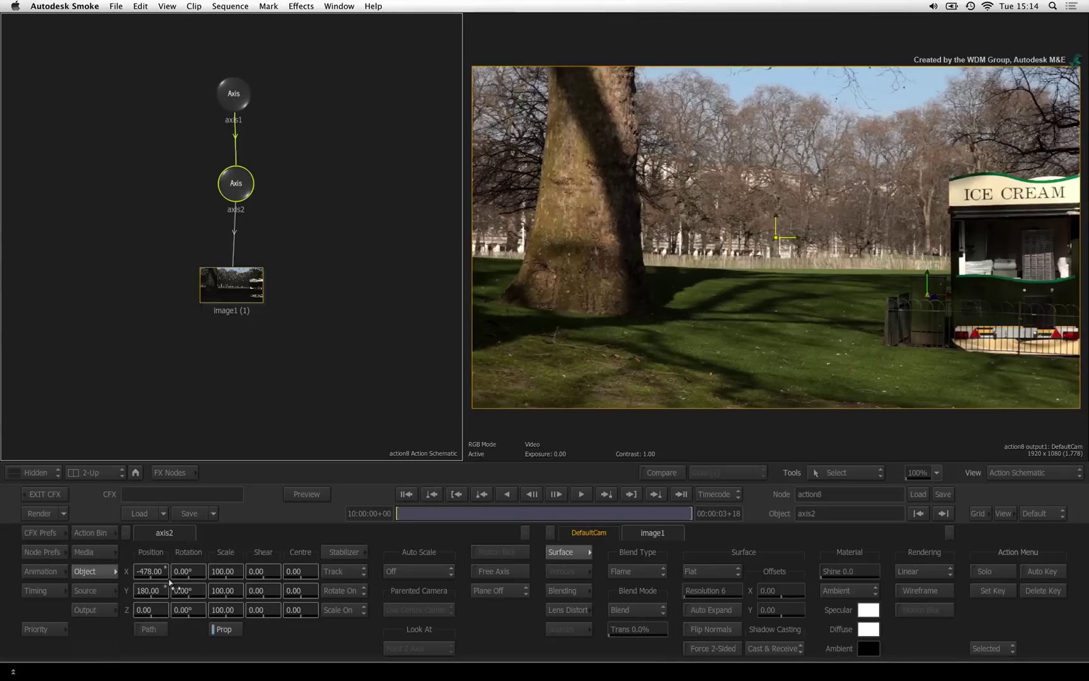
- Scrub later frames to check axis2's offset, then return to the first frame 10:00:00+00
left_click_drag(419, 515, 586, 514)
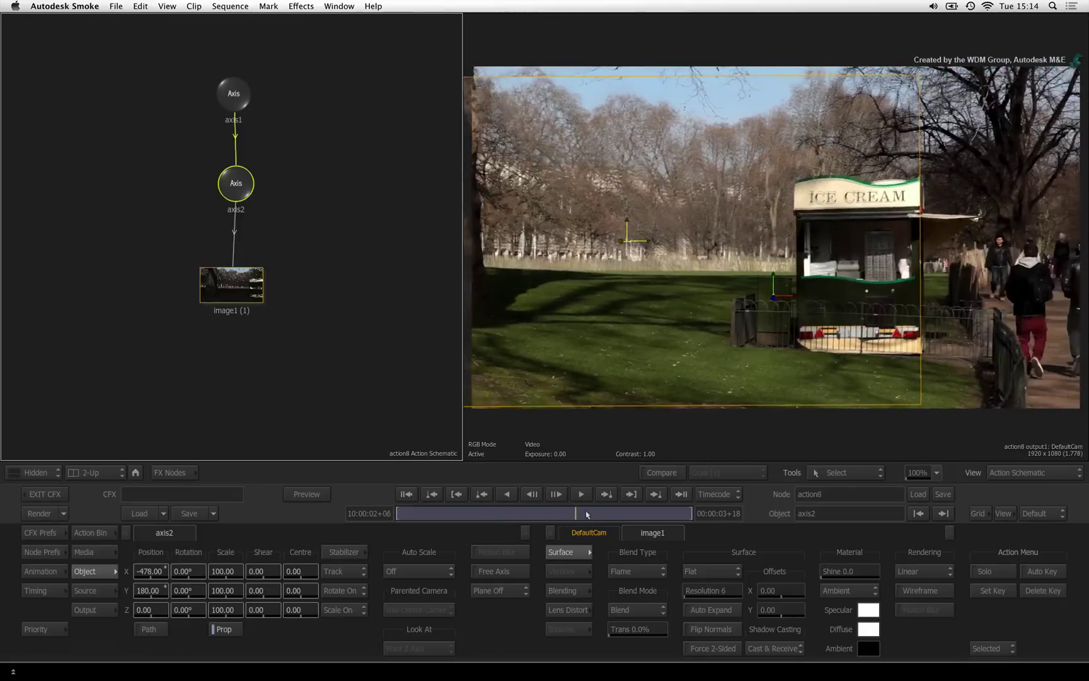
left_click_drag(587, 513, 502, 508)
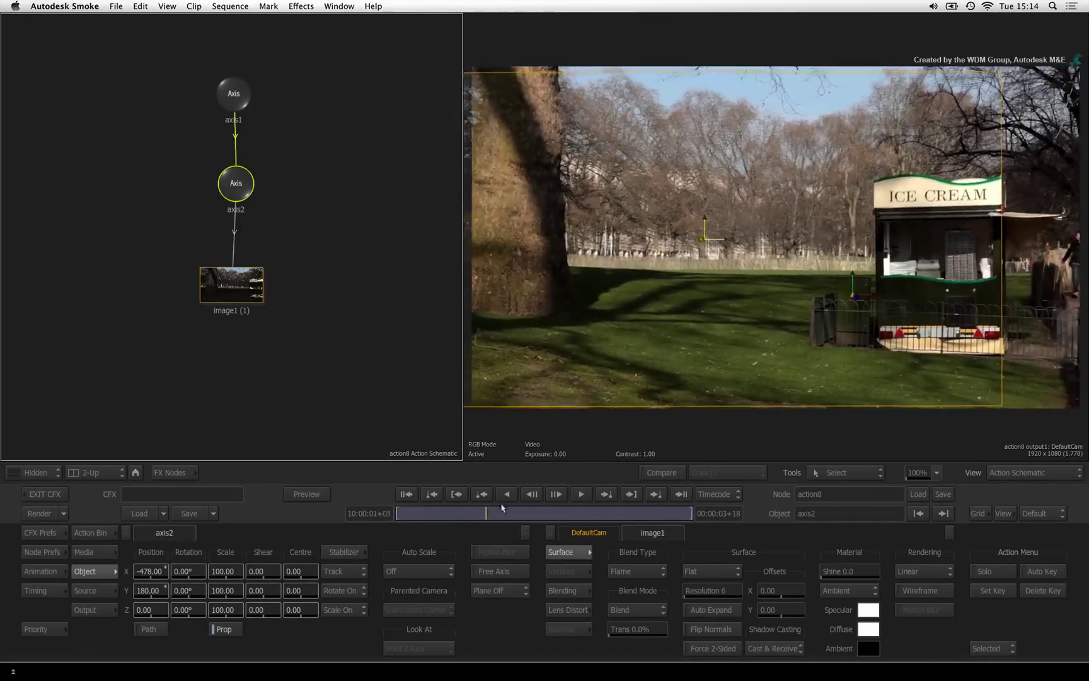
left_click_drag(503, 508, 397, 512)
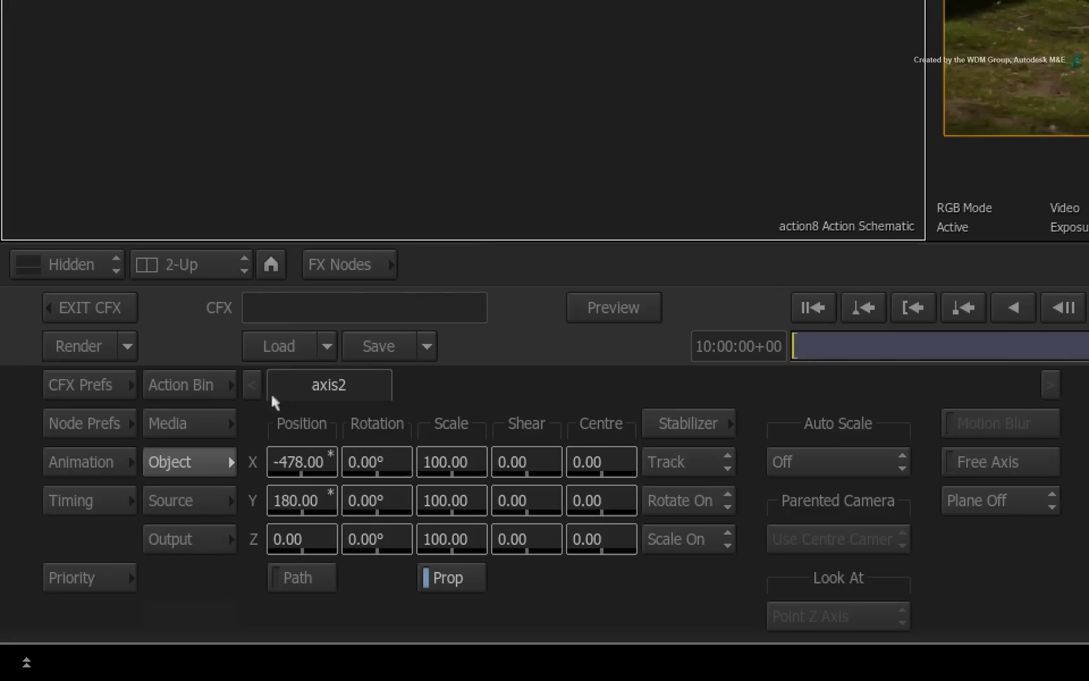
- Reset the Modular Keyer to a GMask start mode, confirm, and switch to a 2-Up layout
left_click(102, 546)
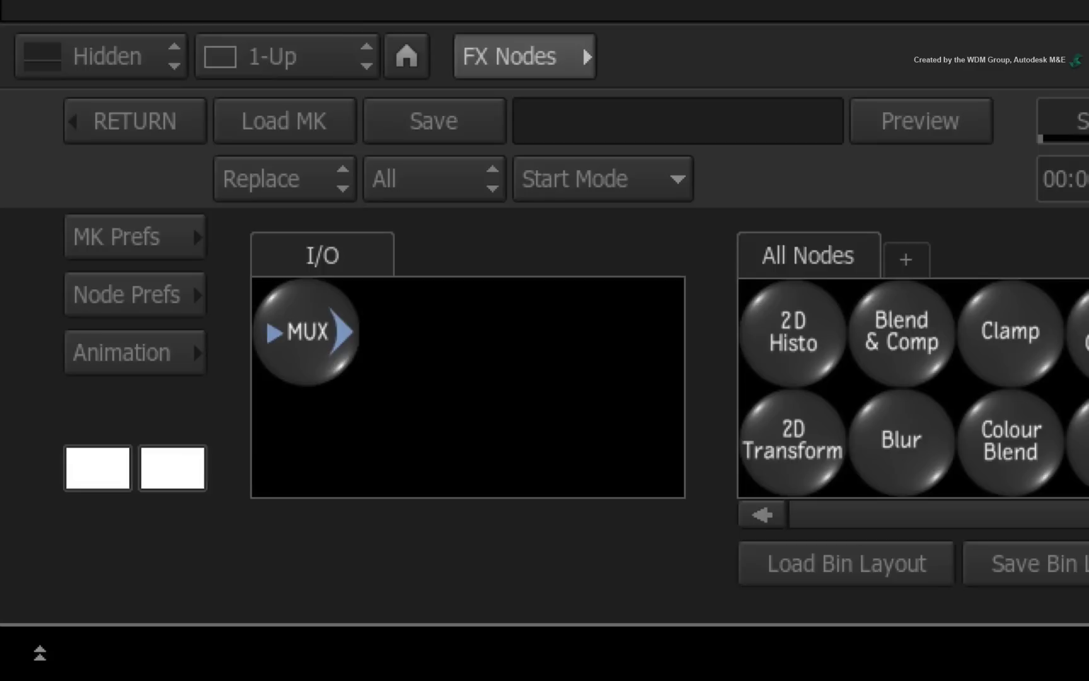
left_click(652, 179)
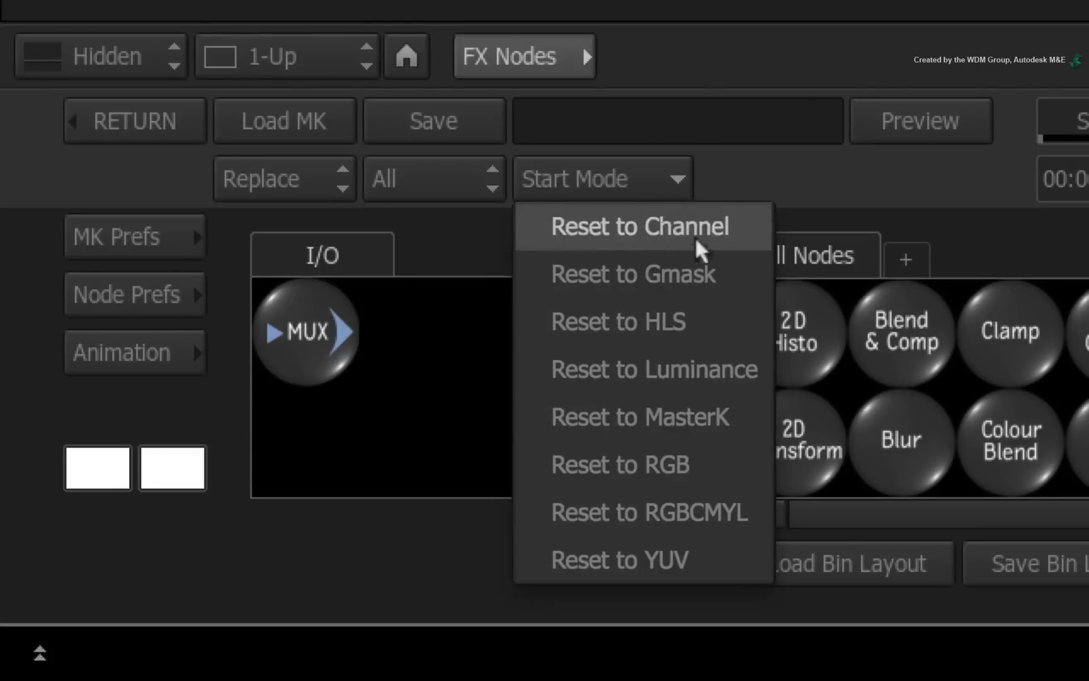
left_click(703, 258)
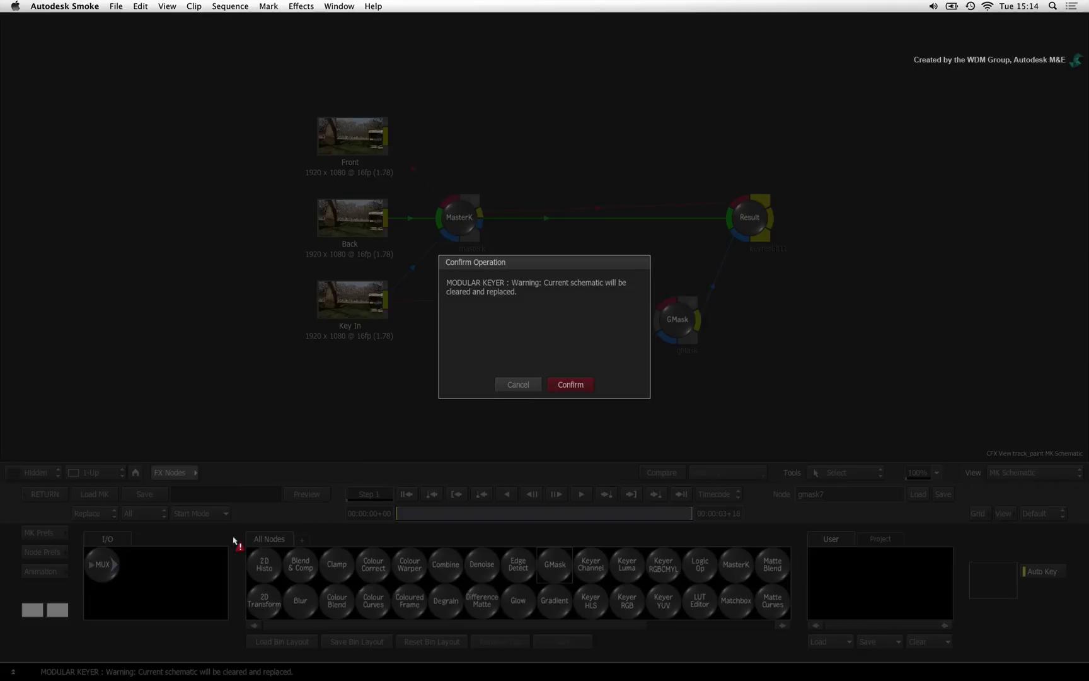
left_click(570, 385)
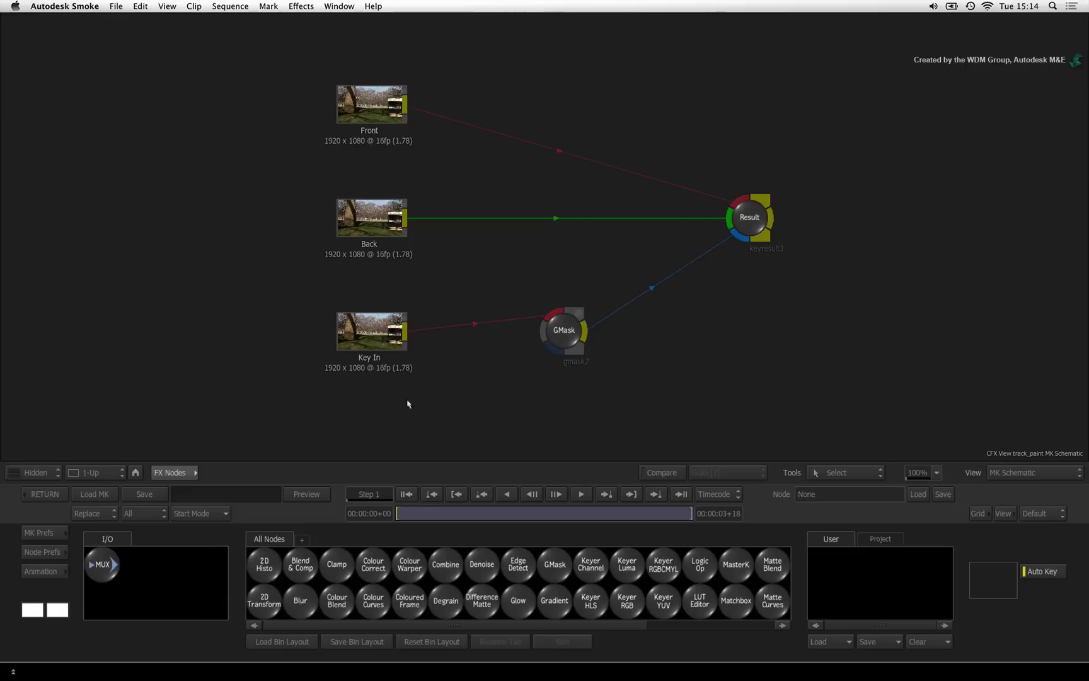
left_click(135, 472)
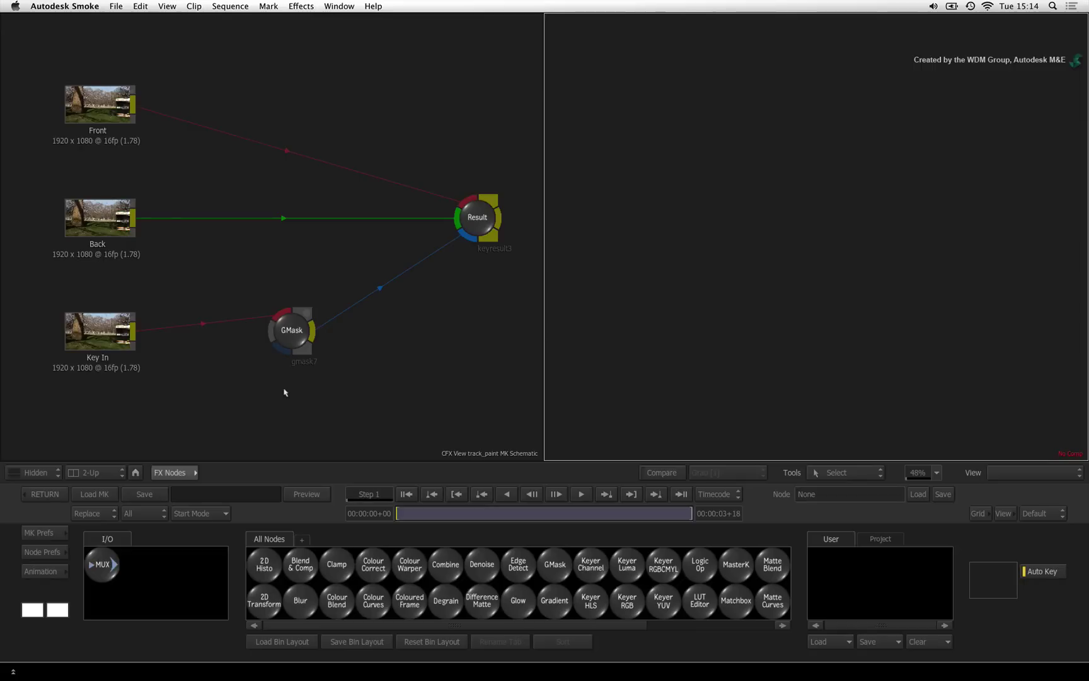
- Connect the Back clip into gmask7, open its mask controls, and zoom in on the Front view
left_click(293, 336)
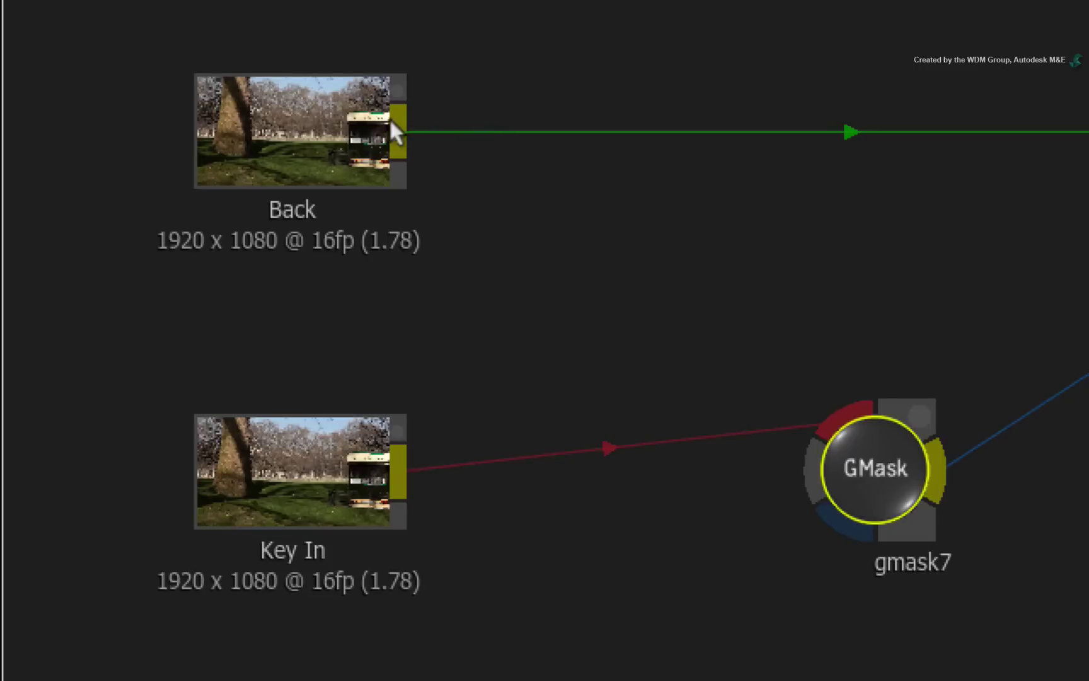
left_click_drag(400, 126, 823, 402)
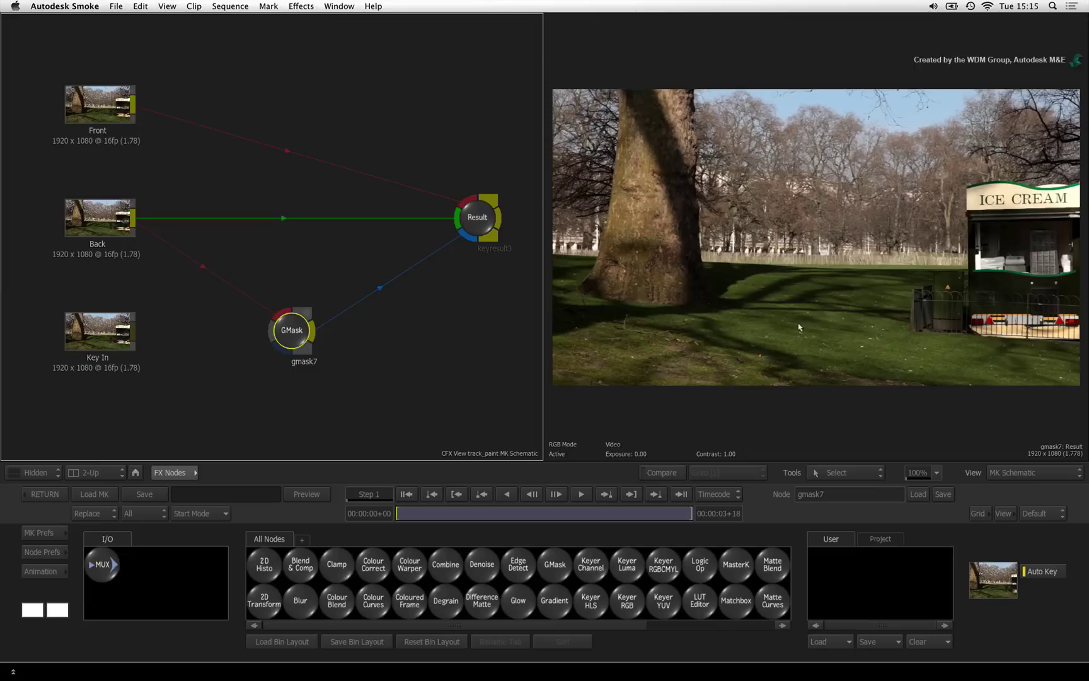
double_click(286, 333)
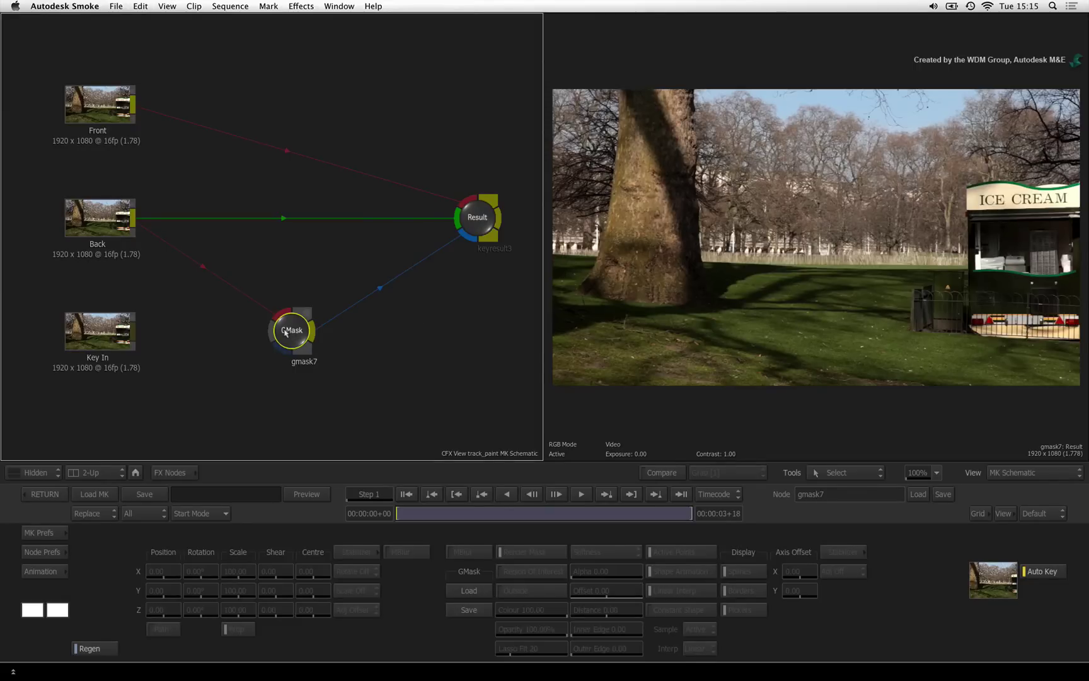
key("F1")
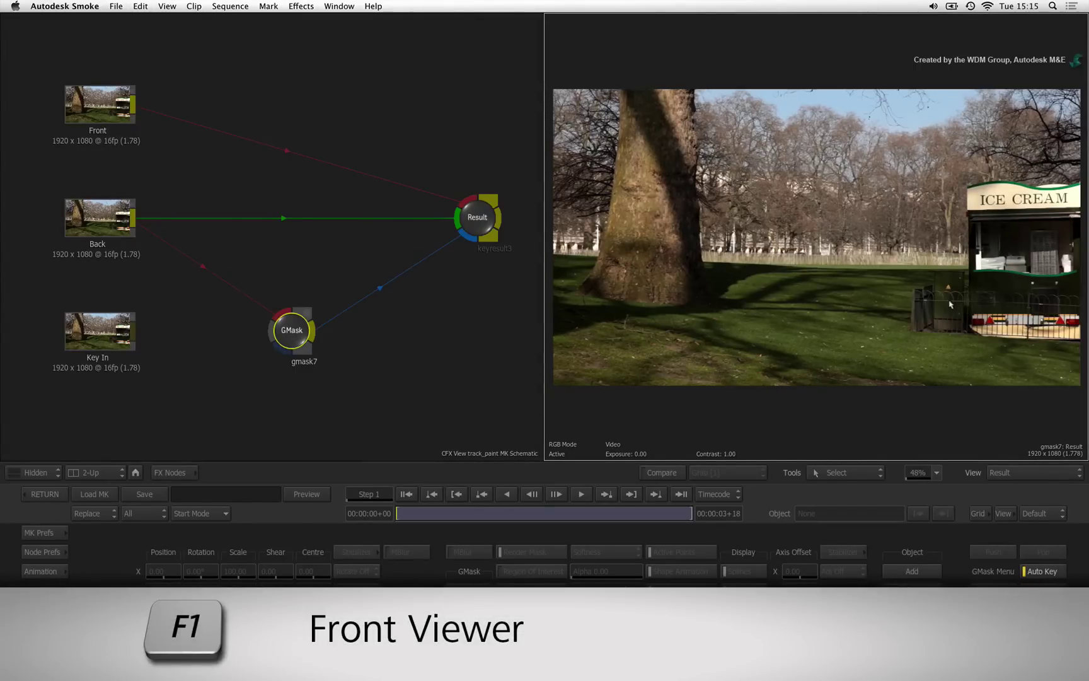
key("F1")
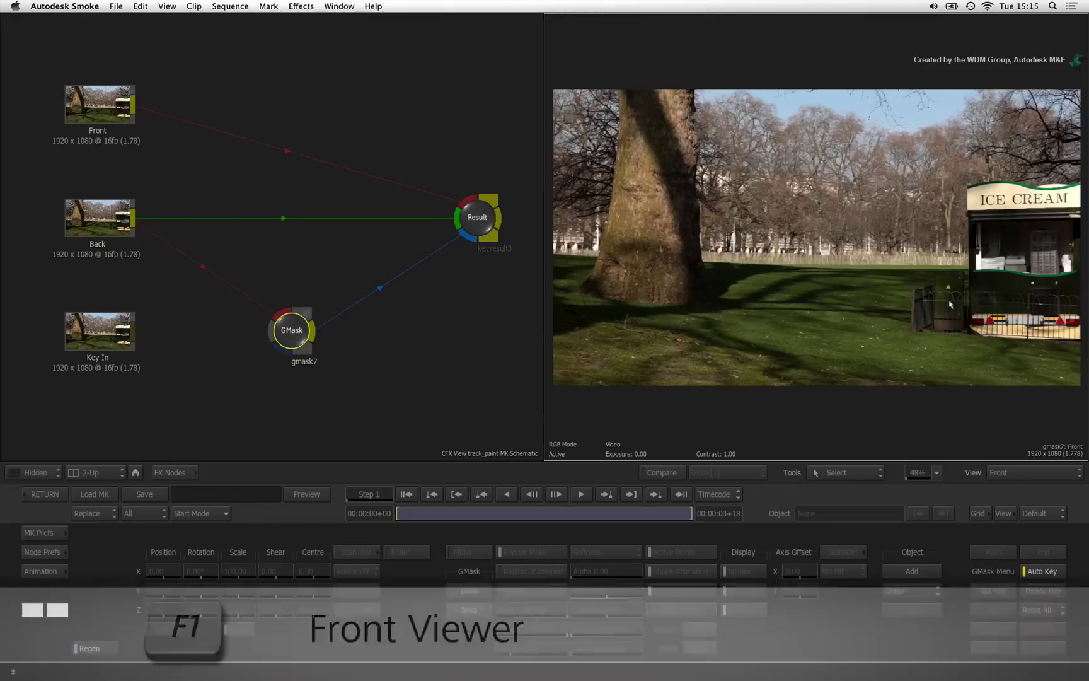
scroll(961, 328, "up", 1)
scroll(960, 329, "up", 4)
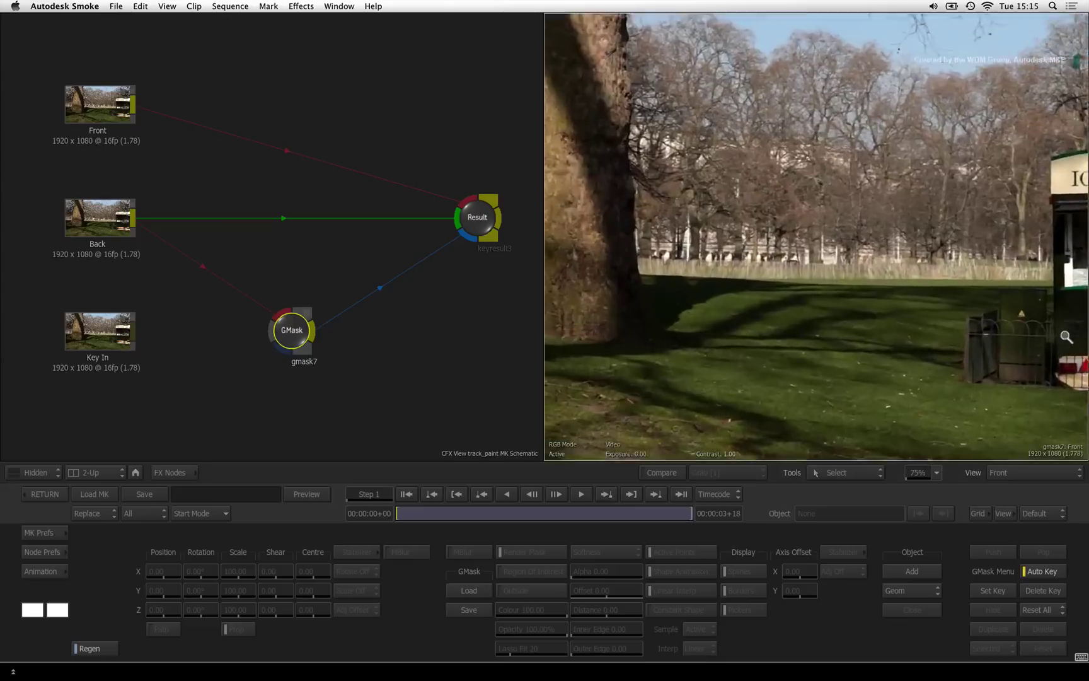
scroll(961, 328, "up", 3)
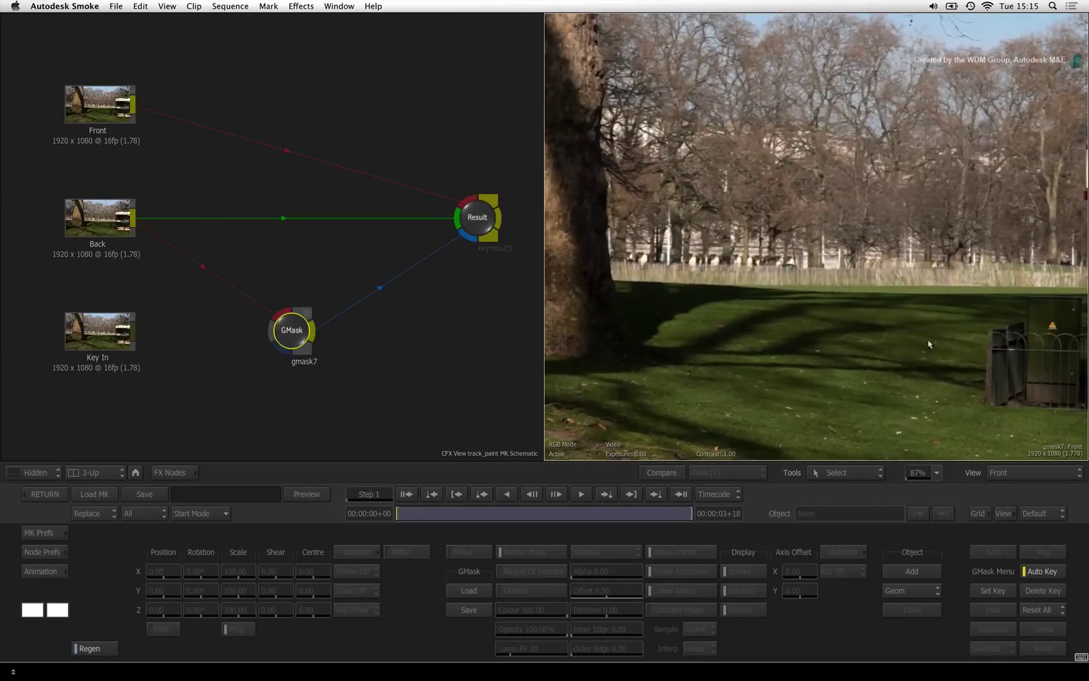
- Pan to the ice cream stand and view the Result matte of the sticker and bar masks
left_click_drag(931, 338, 611, 313)
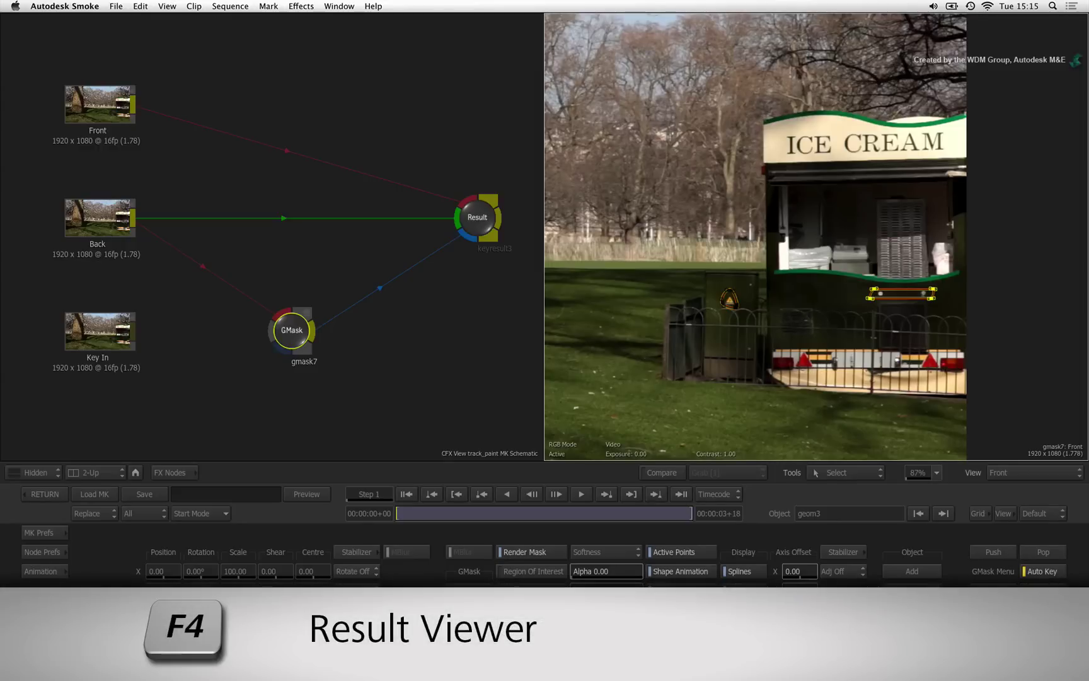
key("F4")
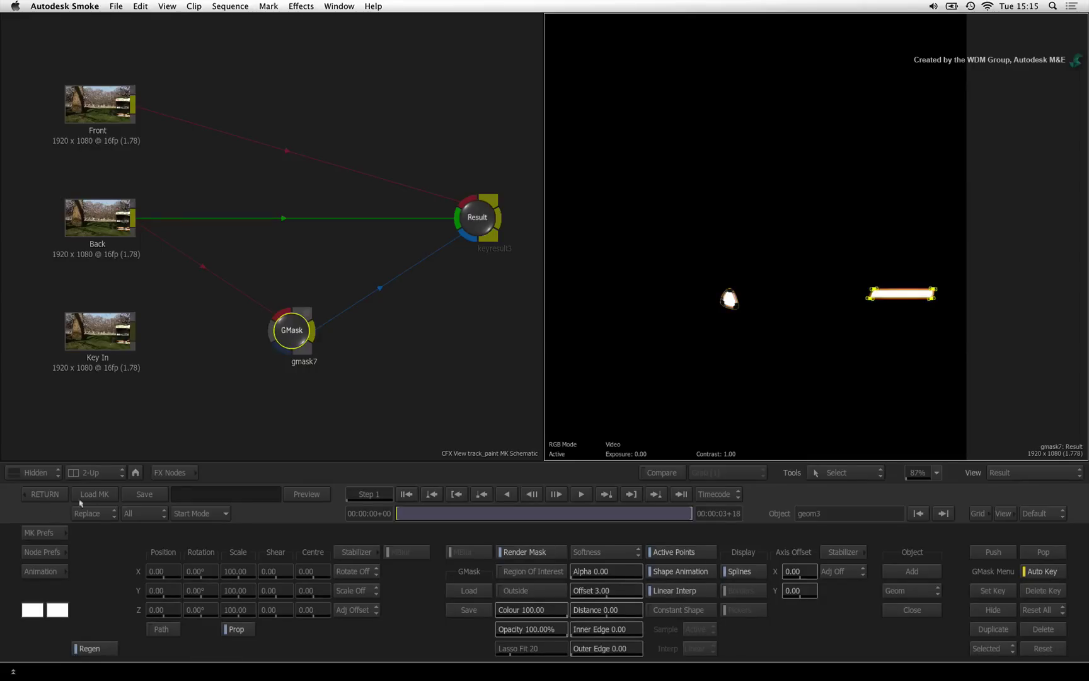
- Return from the keyer to the Action setup and scrub the shot to check the cleanup
left_click(39, 493)
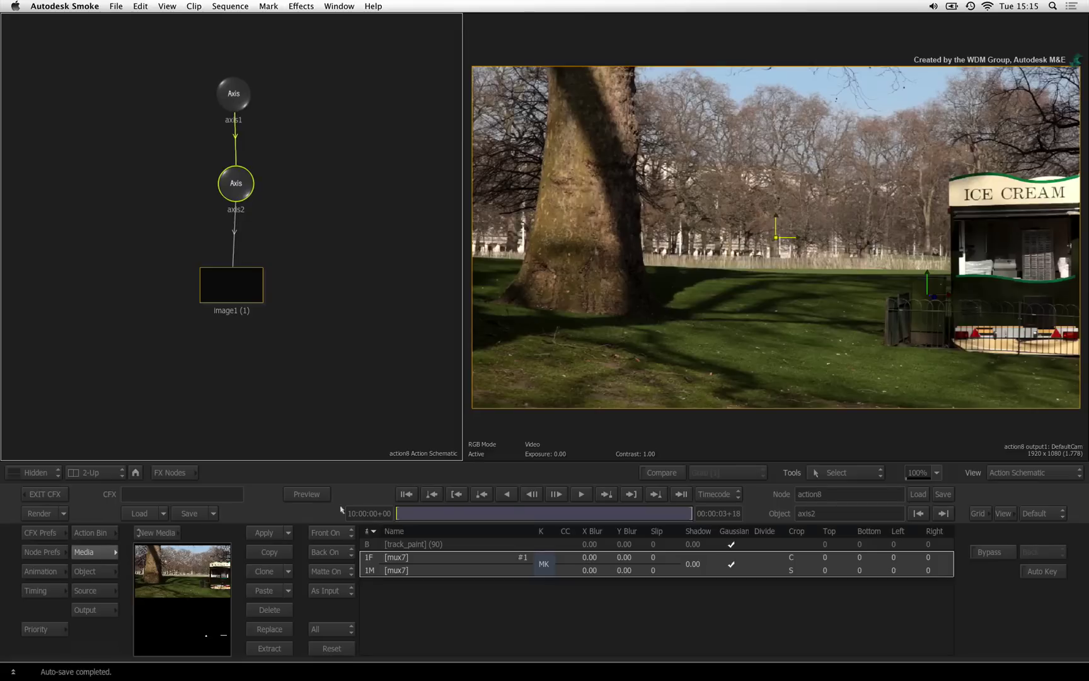
left_click(410, 513)
mouse_move(494, 509)
left_mouse_down()
mouse_move(628, 522)
mouse_move(366, 516)
left_mouse_up()
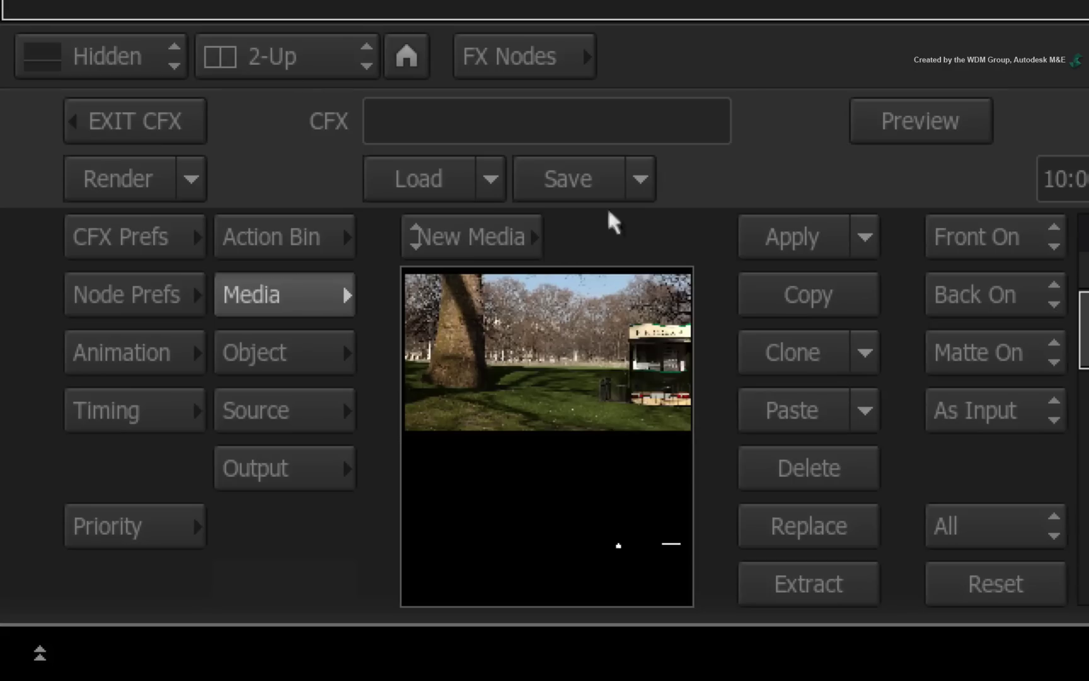
- Duplicate output1 as output1_copy and set its Type to Matte
left_click(280, 468)
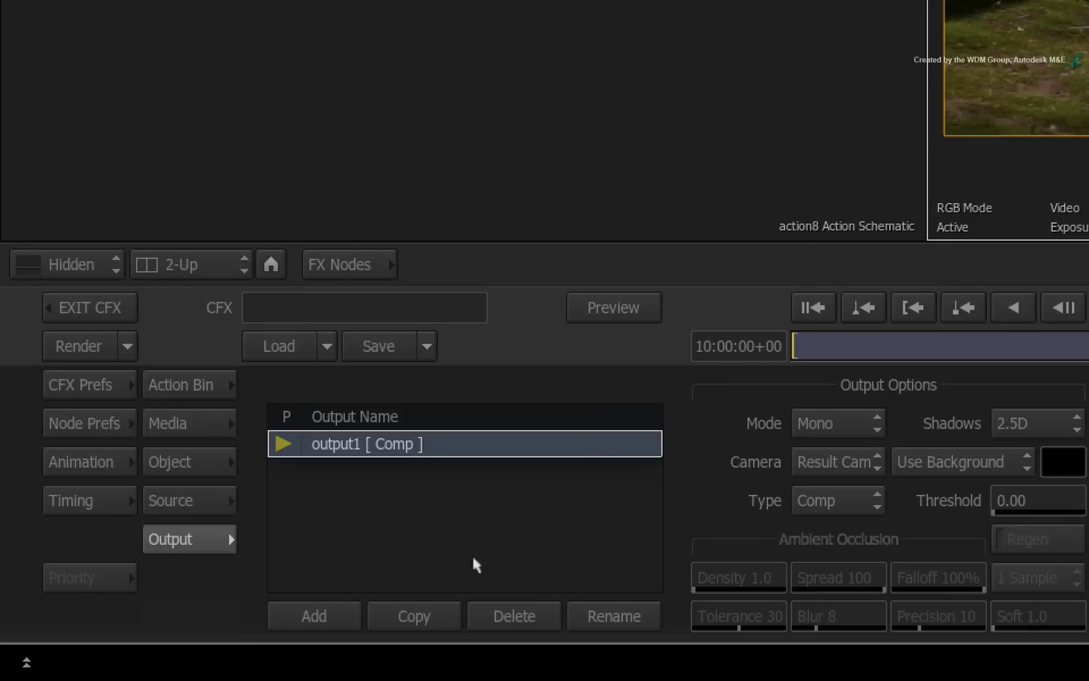
left_click(421, 613)
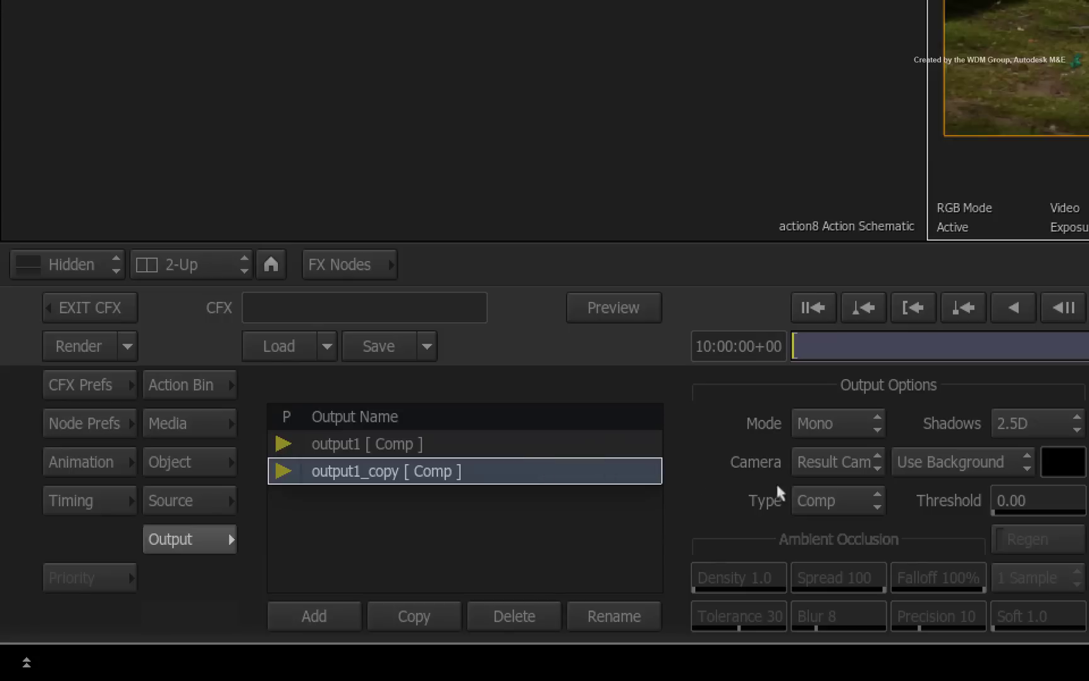
left_click(809, 495)
left_click(841, 468)
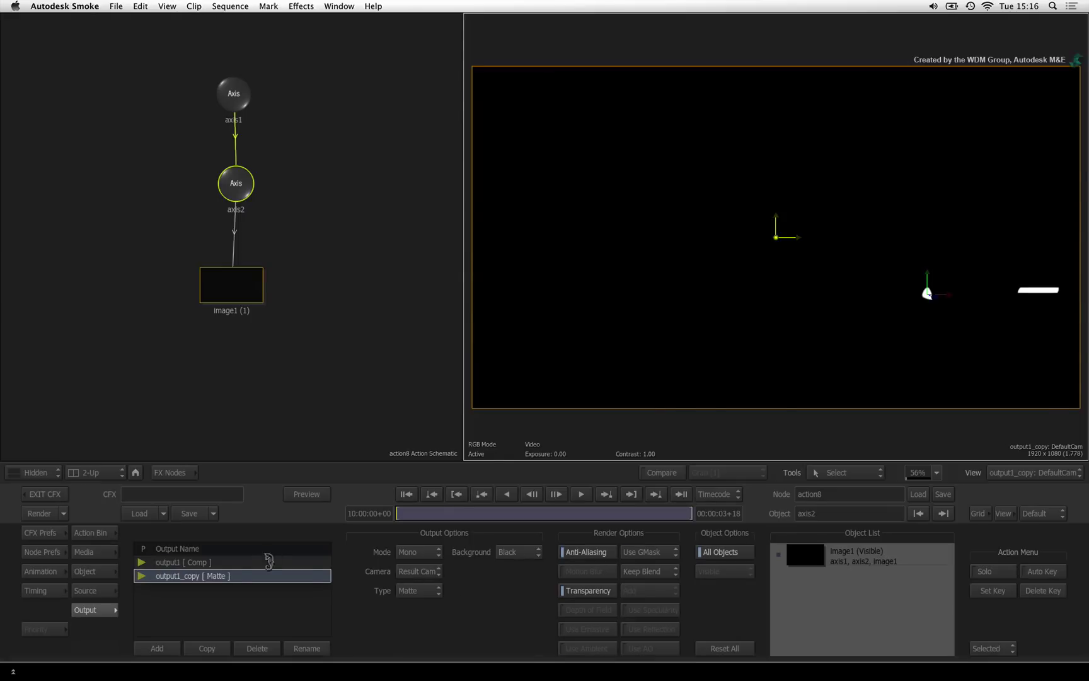
left_click(268, 560)
left_click(266, 576)
- Insert a Regrain node after action8's output in ConnectFX and scrub the shot to check the grain
left_click(274, 562)
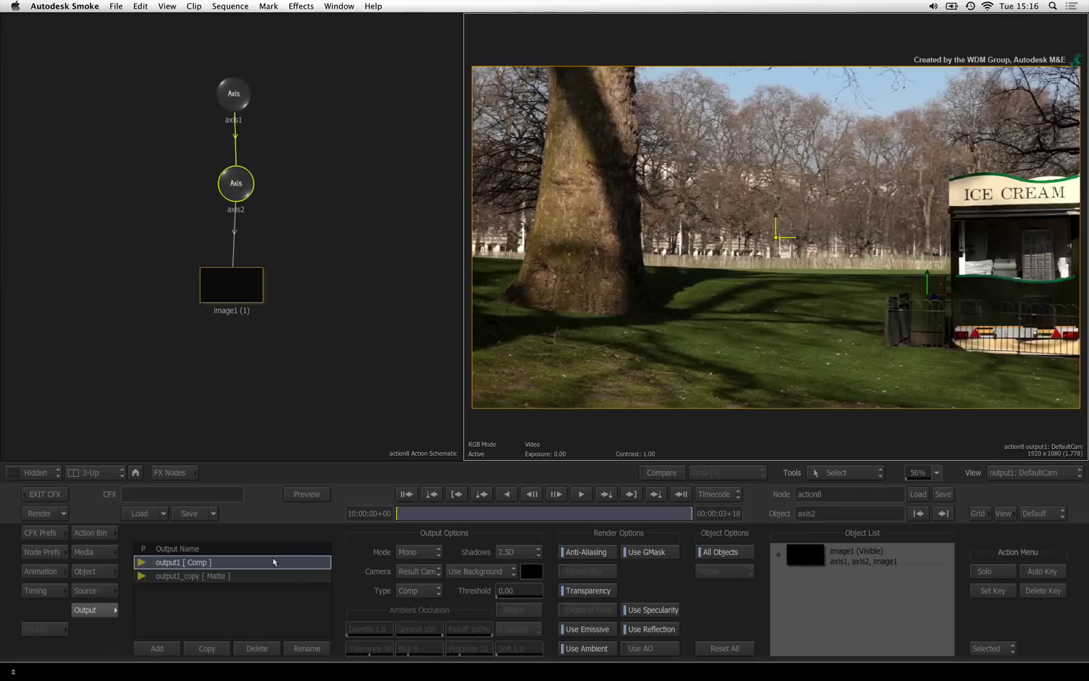
left_click(136, 472)
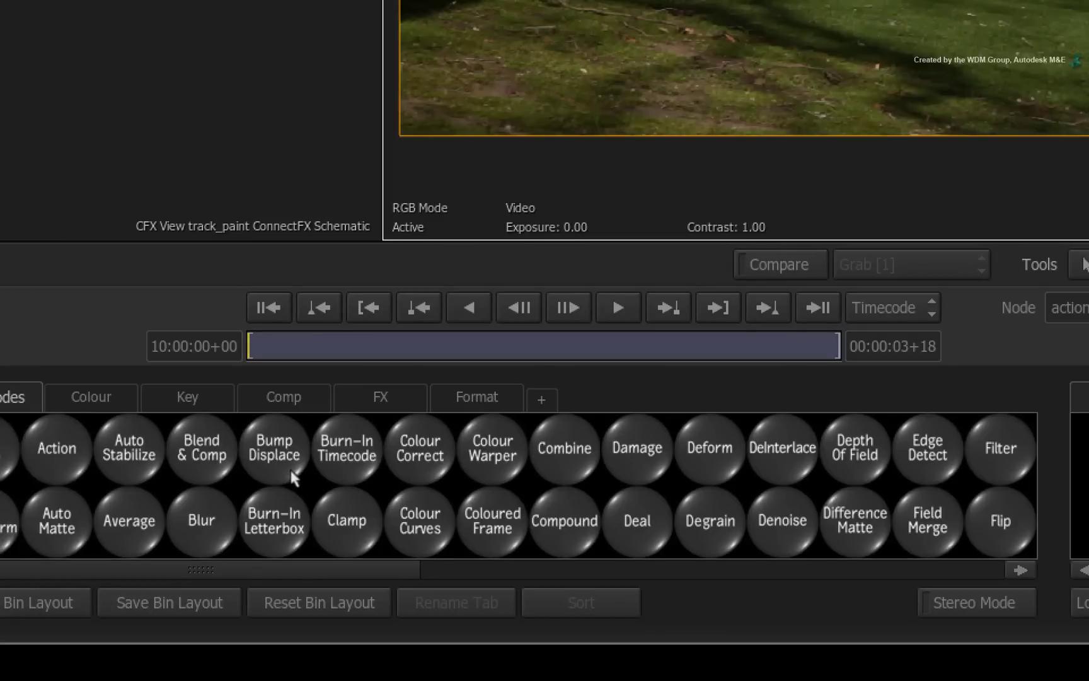
scroll(292, 477, "down", 5)
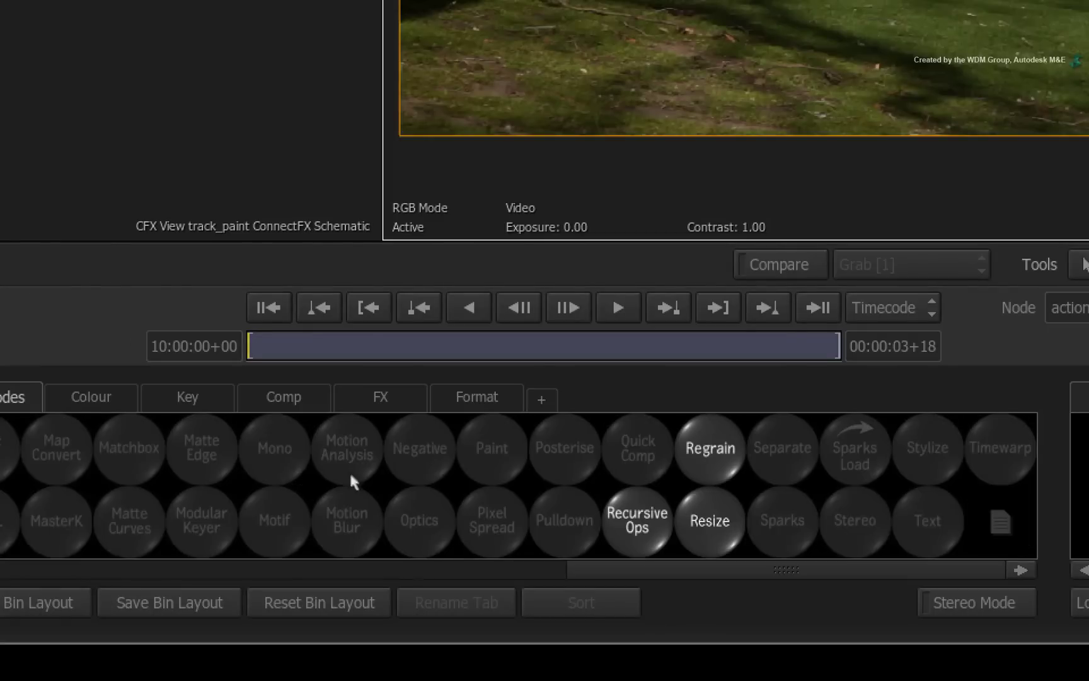
mouse_move(704, 449)
left_mouse_down()
mouse_move(250, 141)
mouse_move(830, 224)
left_mouse_up()
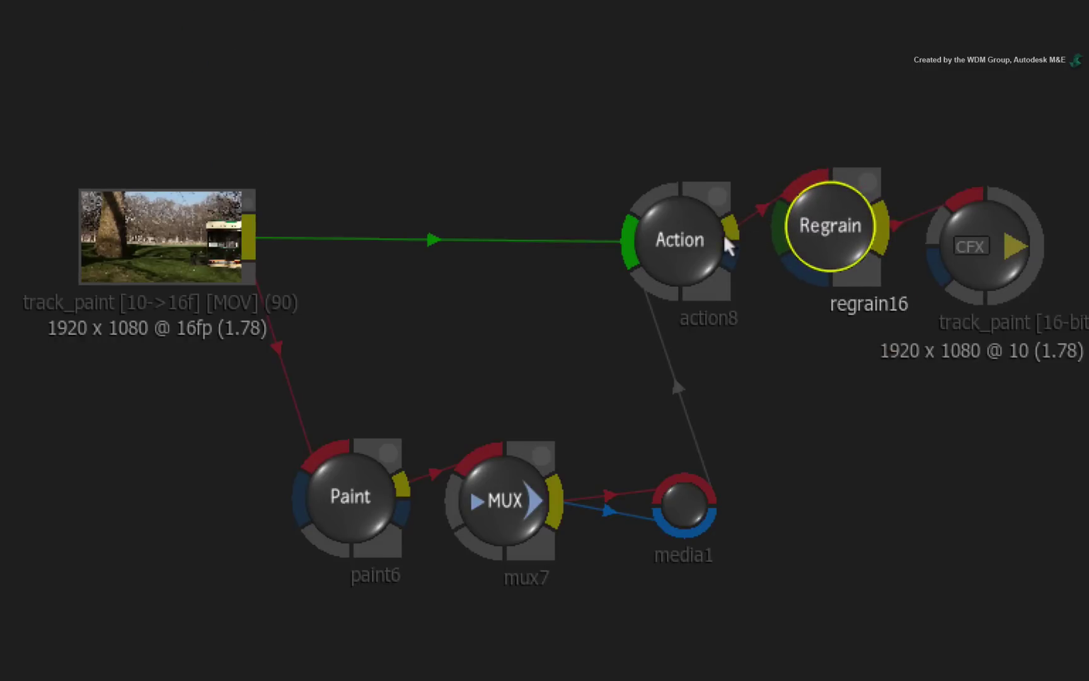
left_click_drag(728, 257, 796, 267)
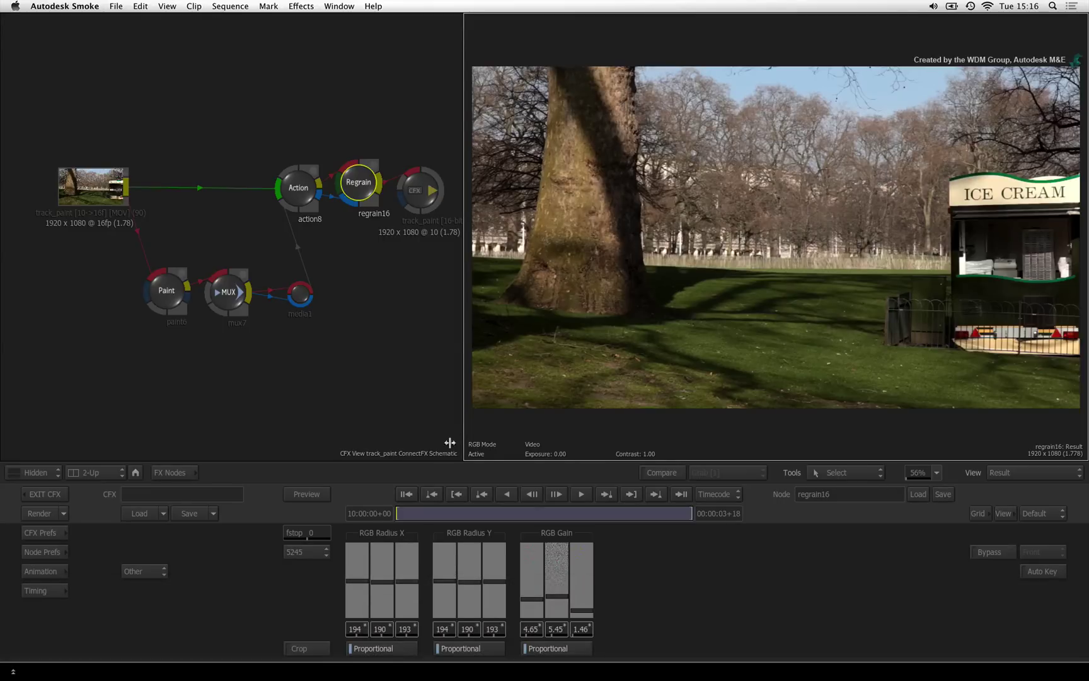
left_click_drag(401, 512, 645, 515)
left_click(37, 497)
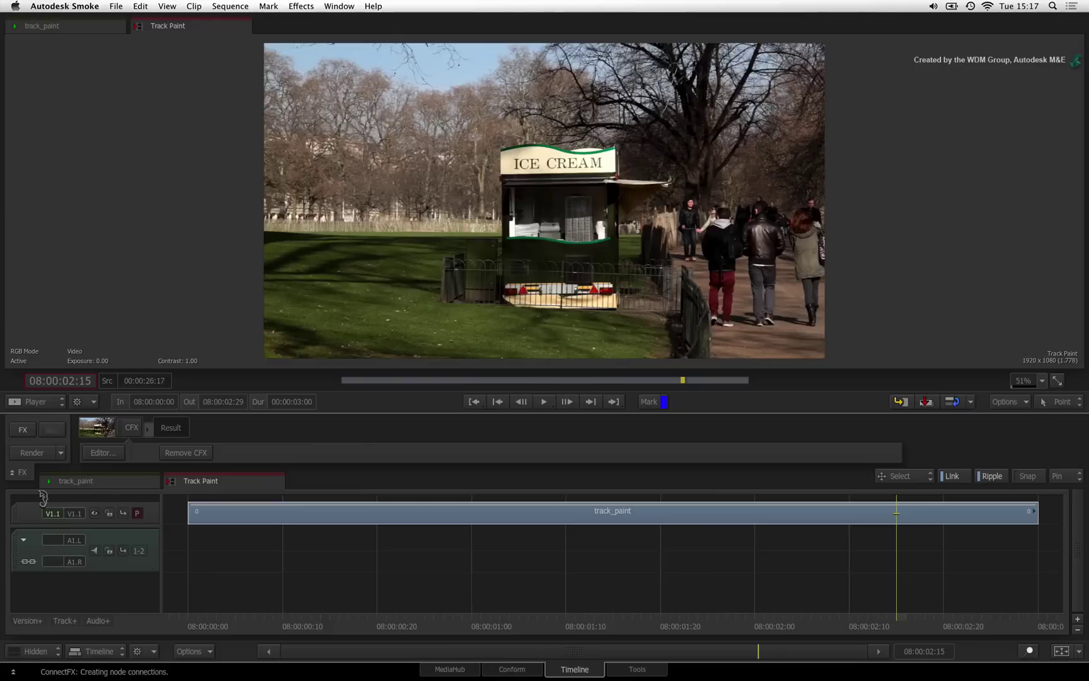
key("space")
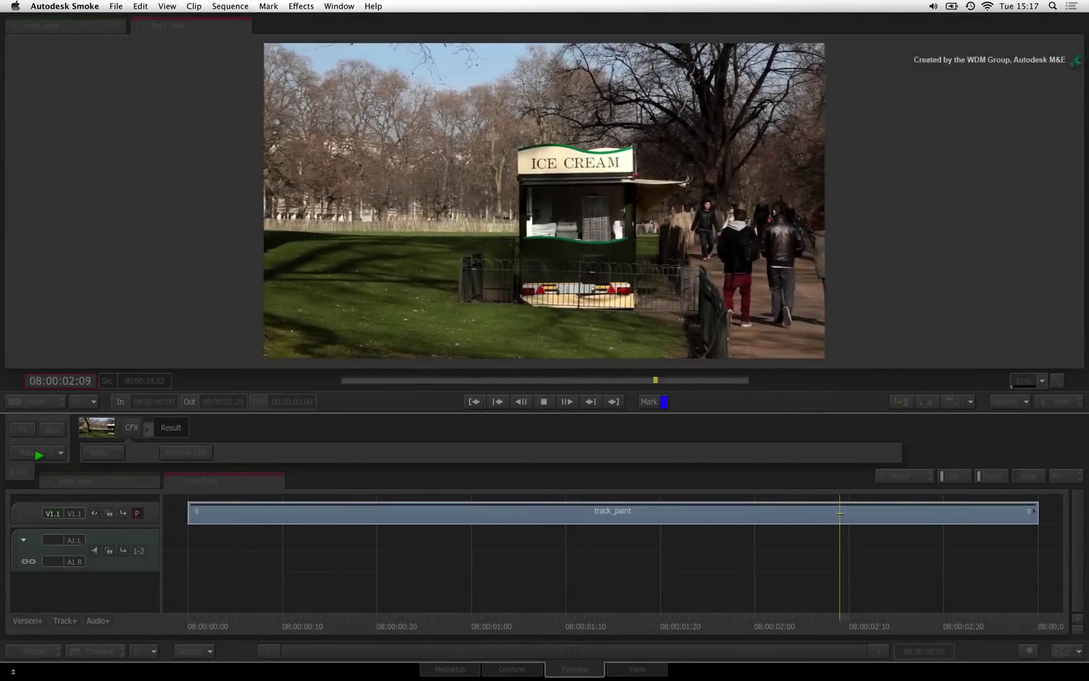
left_click(38, 454)
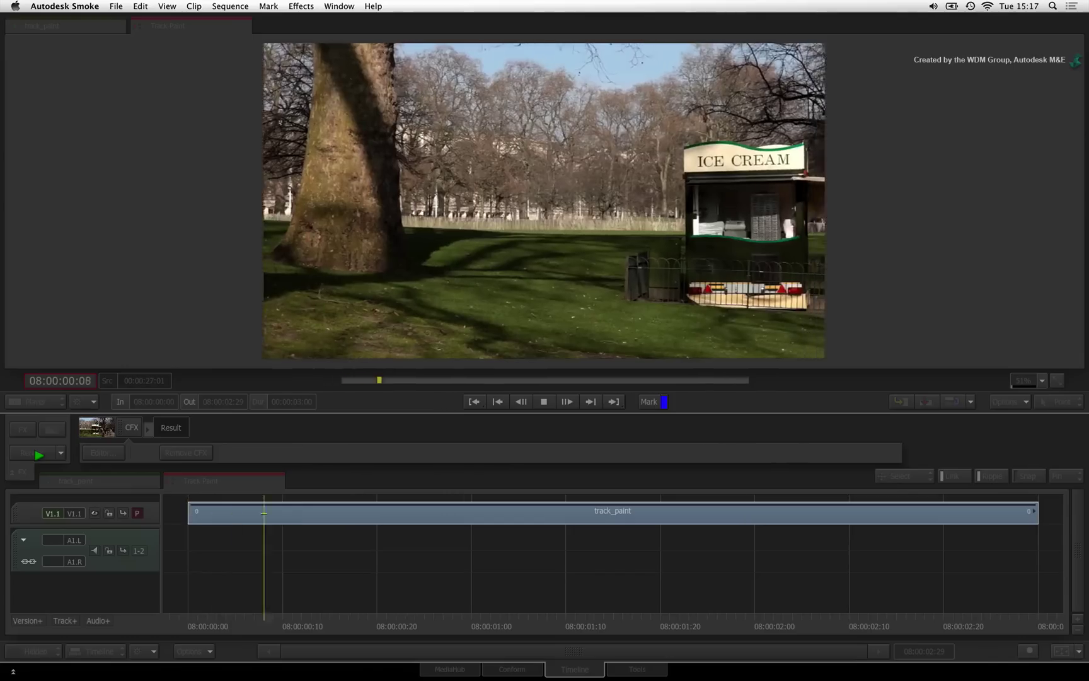